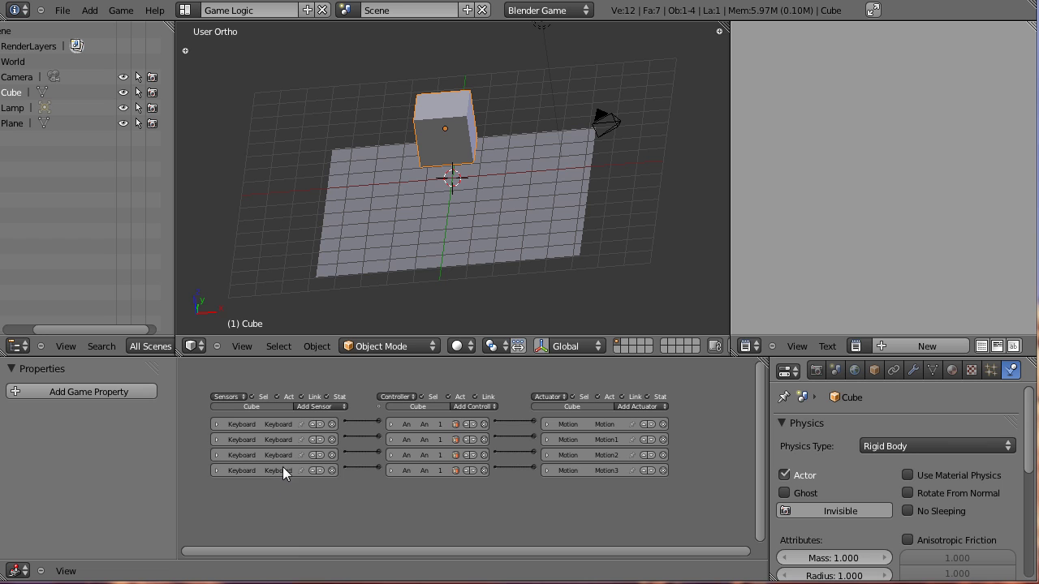
Add a new Keyboard sensor, an And controller and a Motion actuator to the Cube's logic.
click(311, 406)
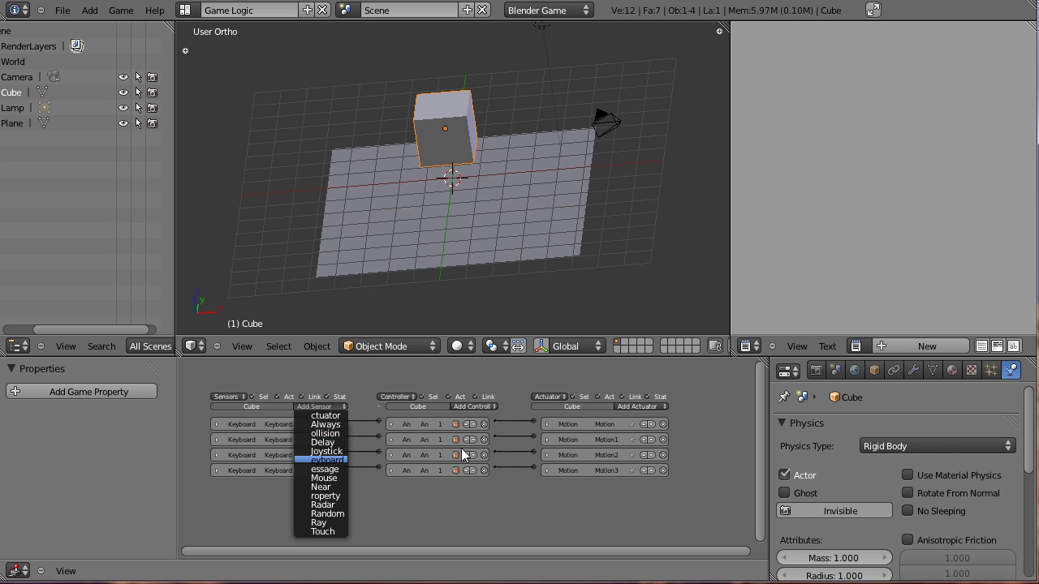
click(329, 461)
click(481, 407)
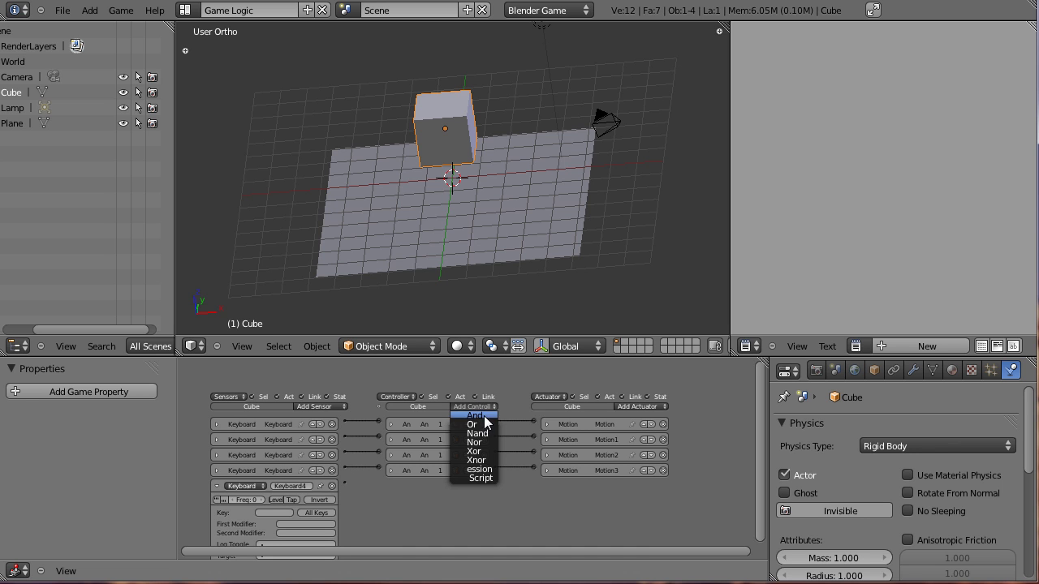
click(484, 418)
click(653, 406)
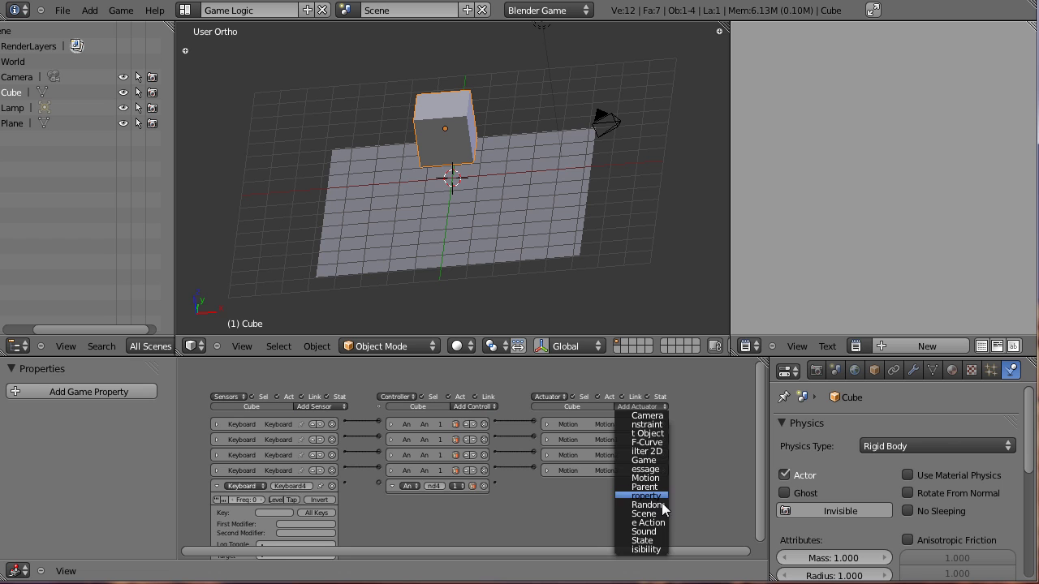
click(653, 479)
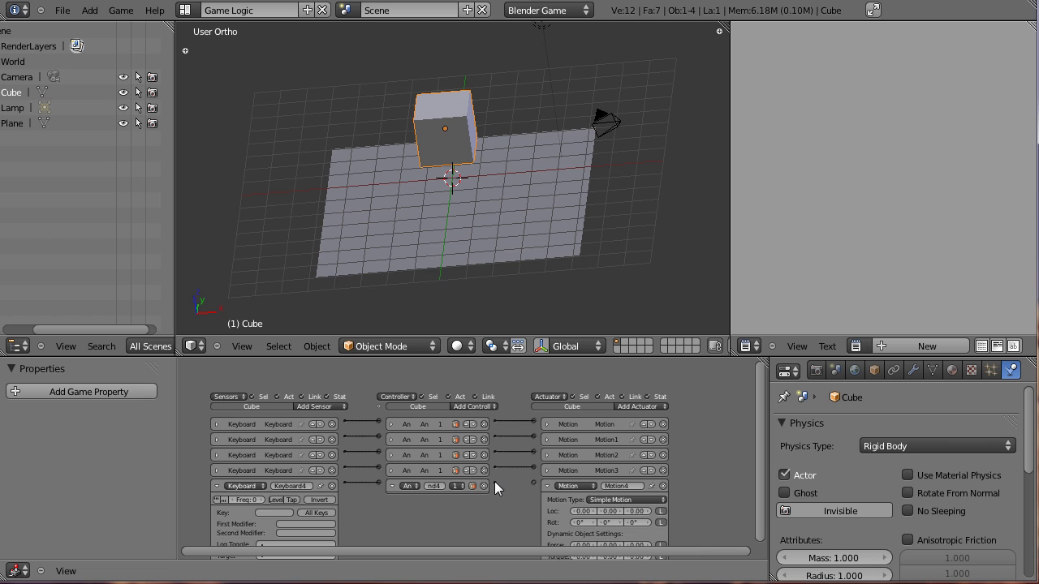
Set the new Keyboard sensor to Spacebar and collapse the new sensor and controller bricks.
click(392, 486)
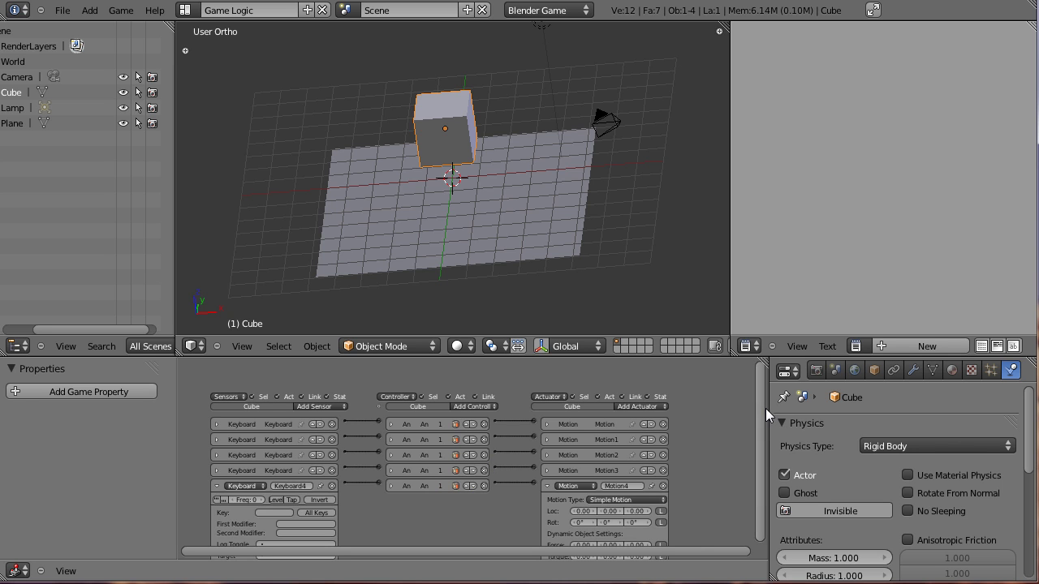
drag(765, 409, 753, 521)
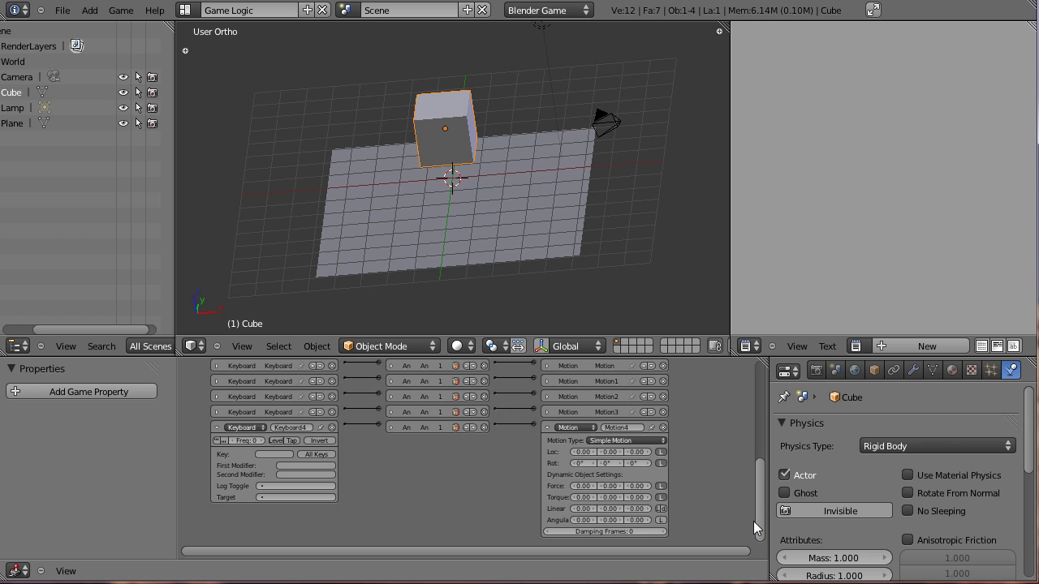
click(274, 454)
click(218, 427)
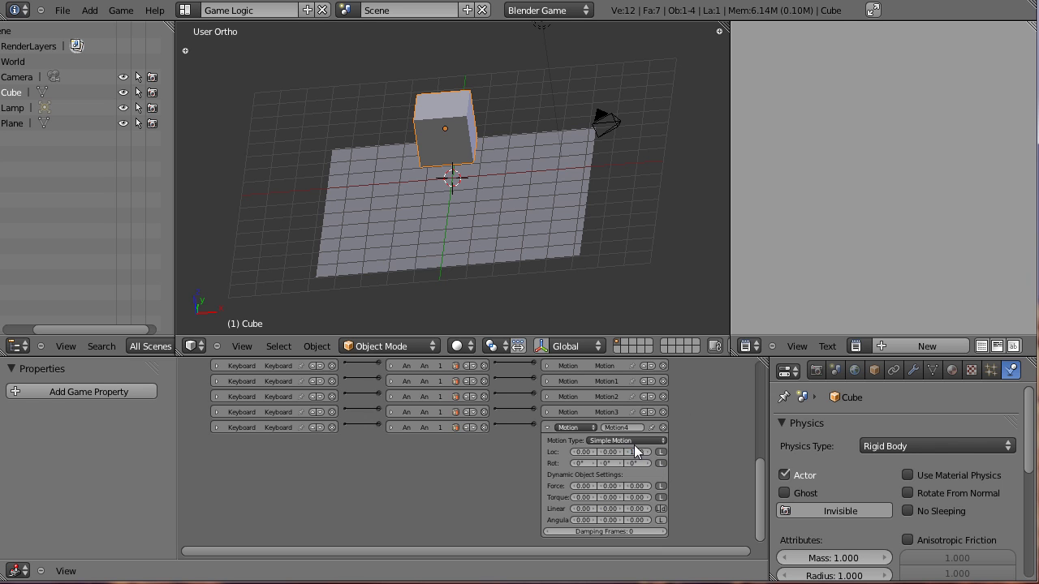
Give the fifth Motion actuator a Z location of 1.00 and test the Spacebar jump in-game.
key(Return)
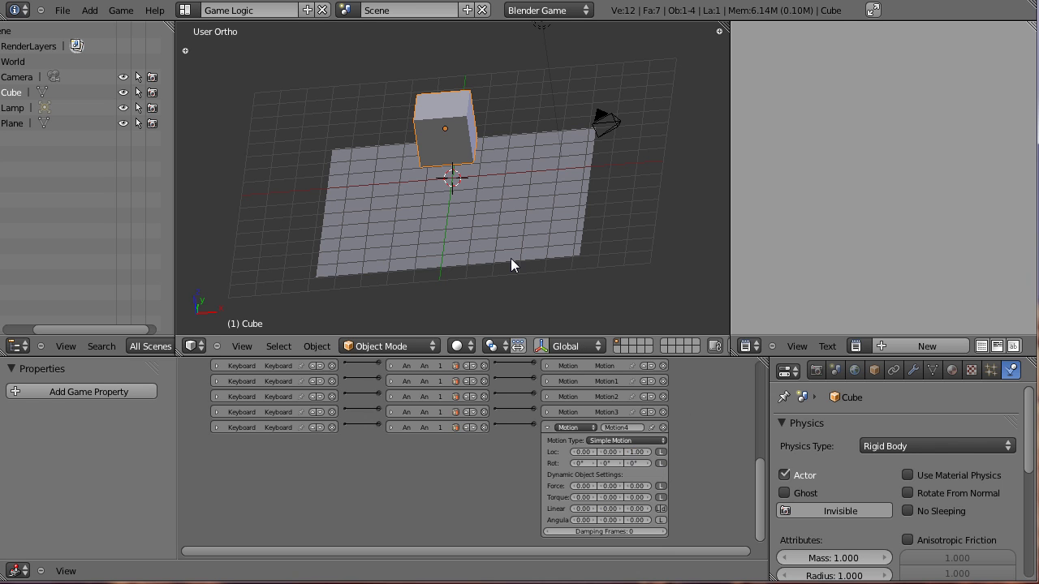
key(p)
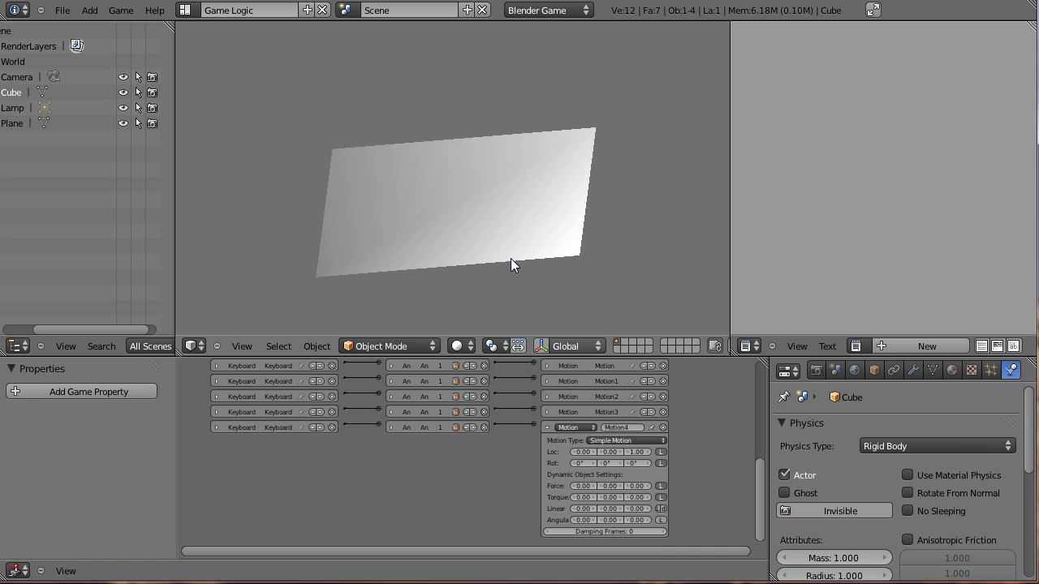
key(space)
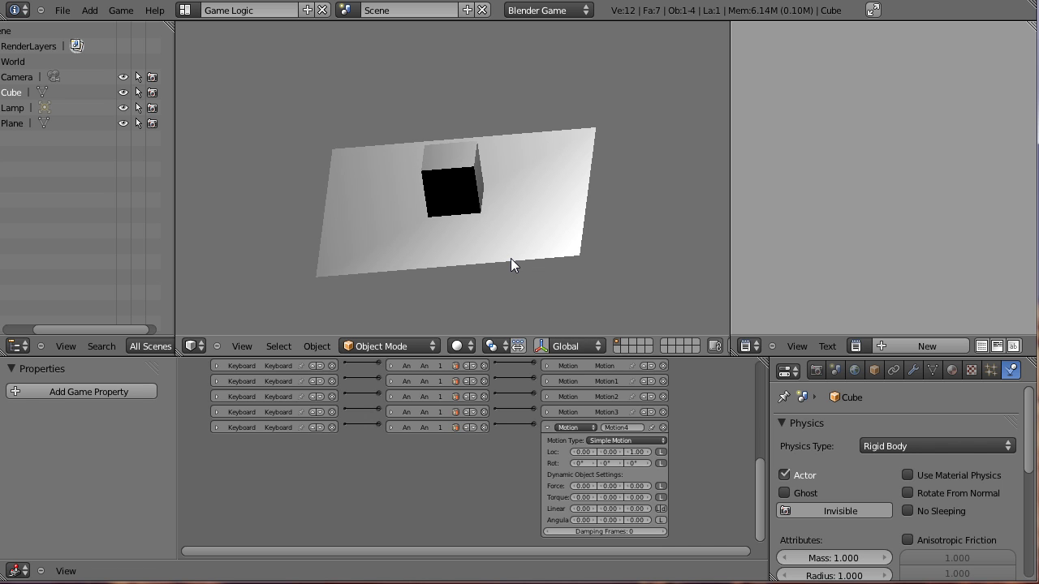
key(Escape)
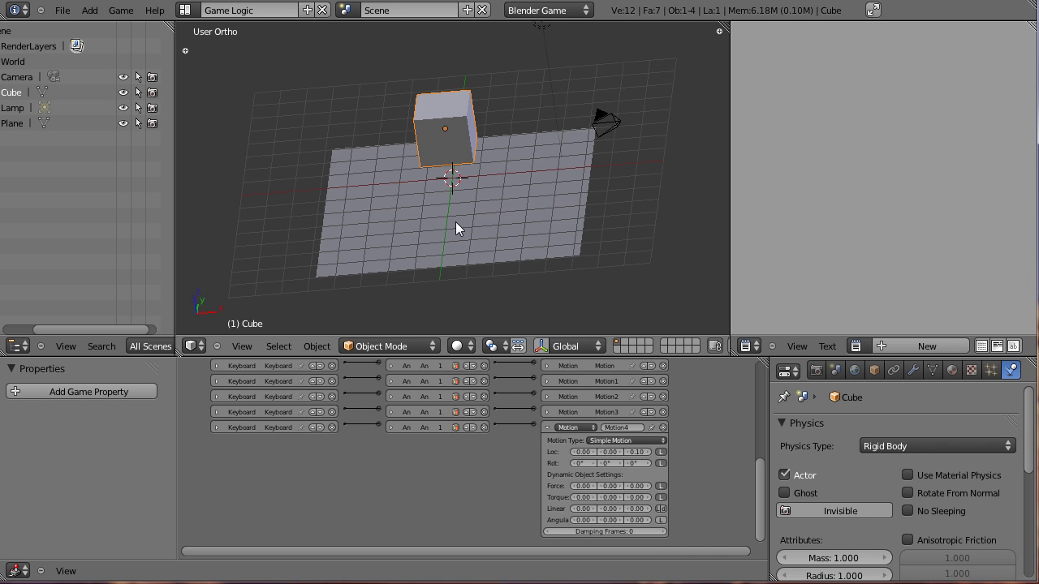
key(p)
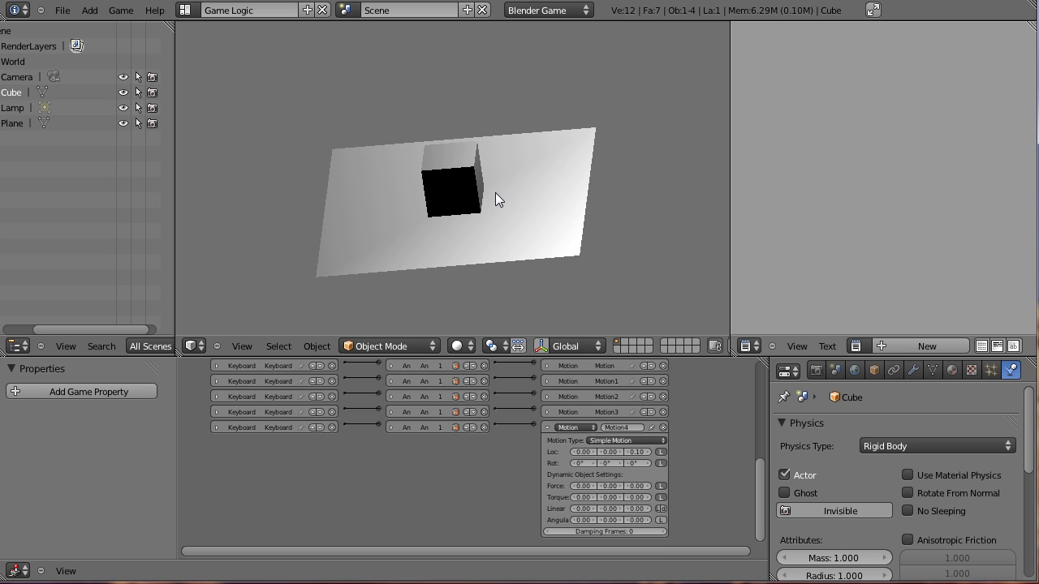
key(Right)
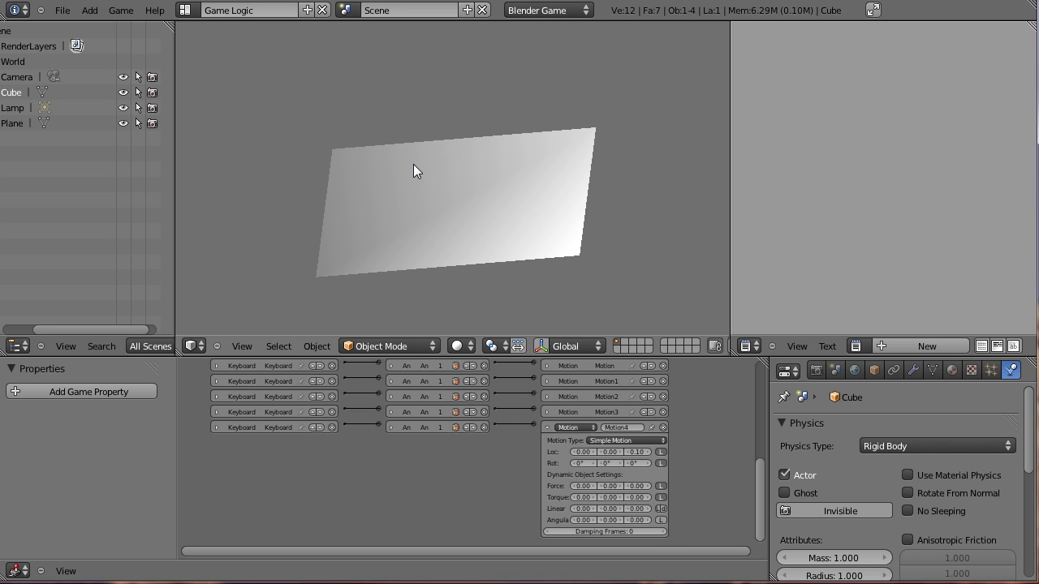
key(Escape)
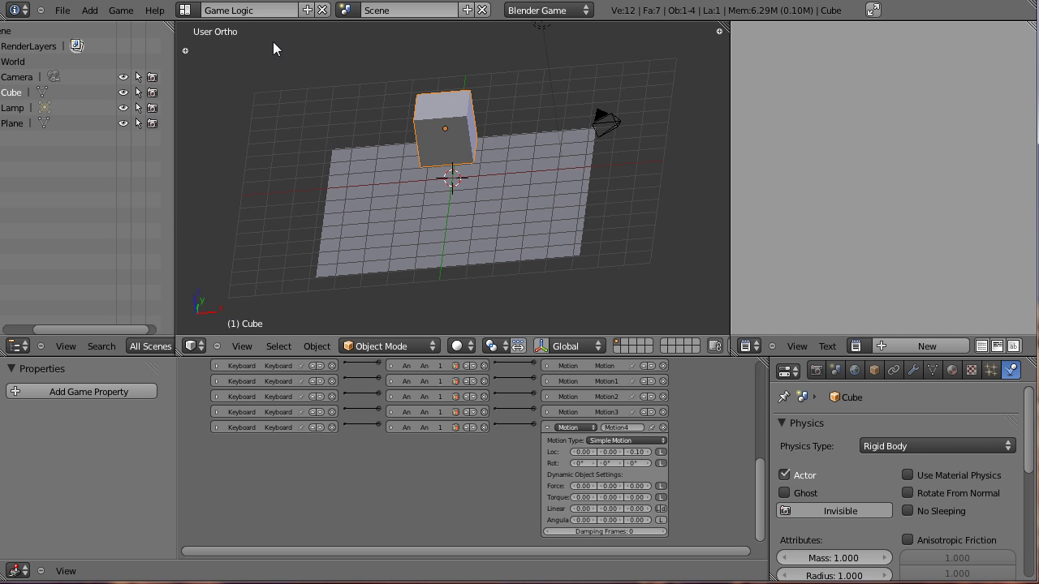
Switch to the Default layout, split the 3D view into two side-by-side views, and hide the shelves.
click(185, 10)
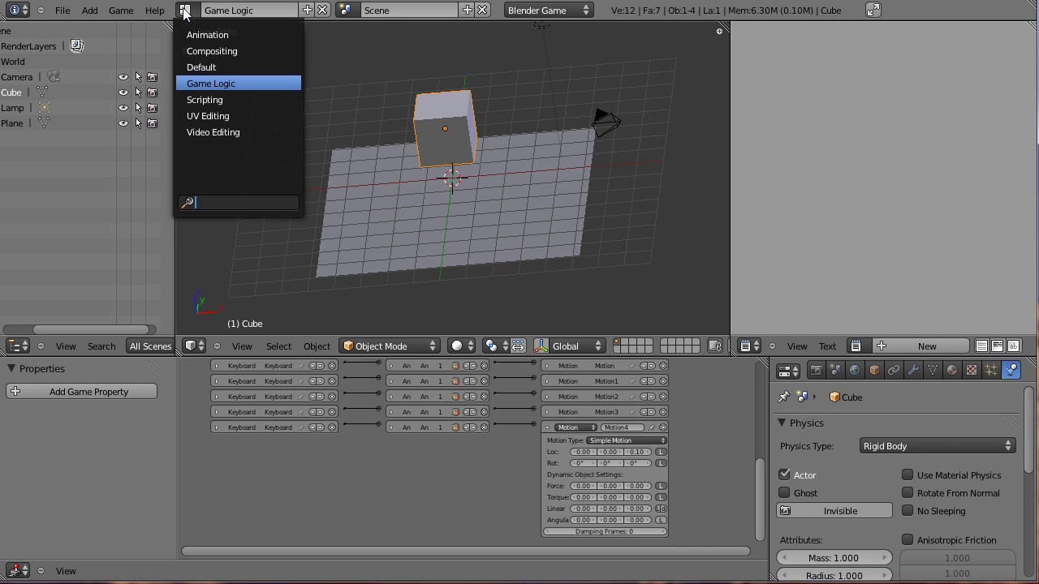
click(222, 68)
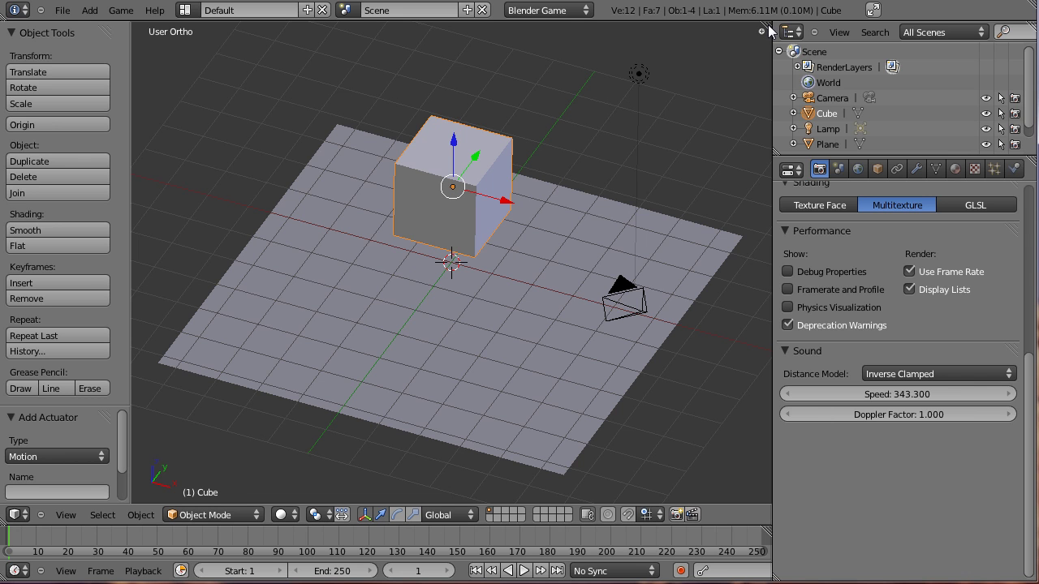
drag(768, 32, 394, 39)
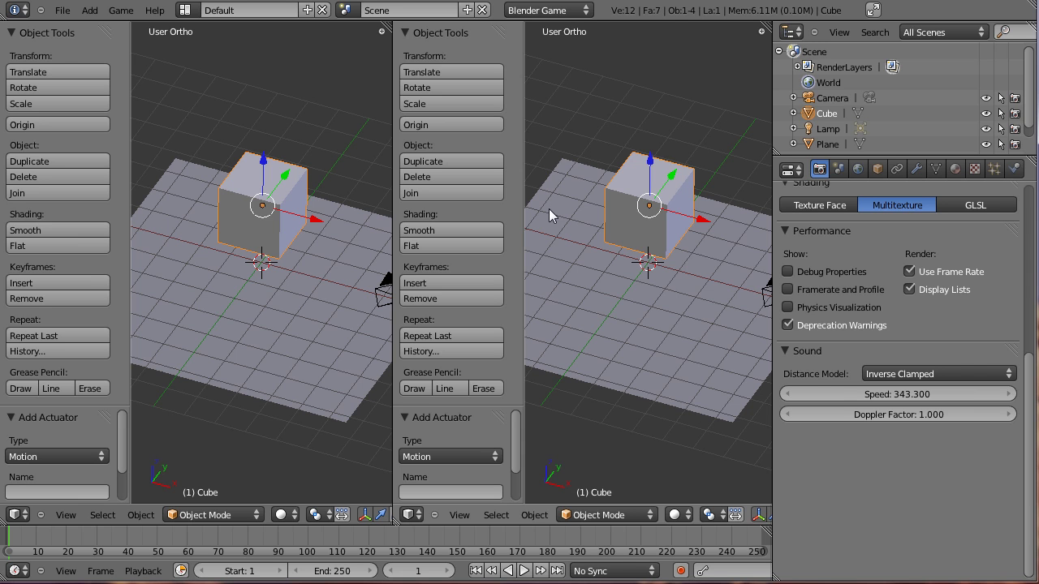
key(t)
key(t)
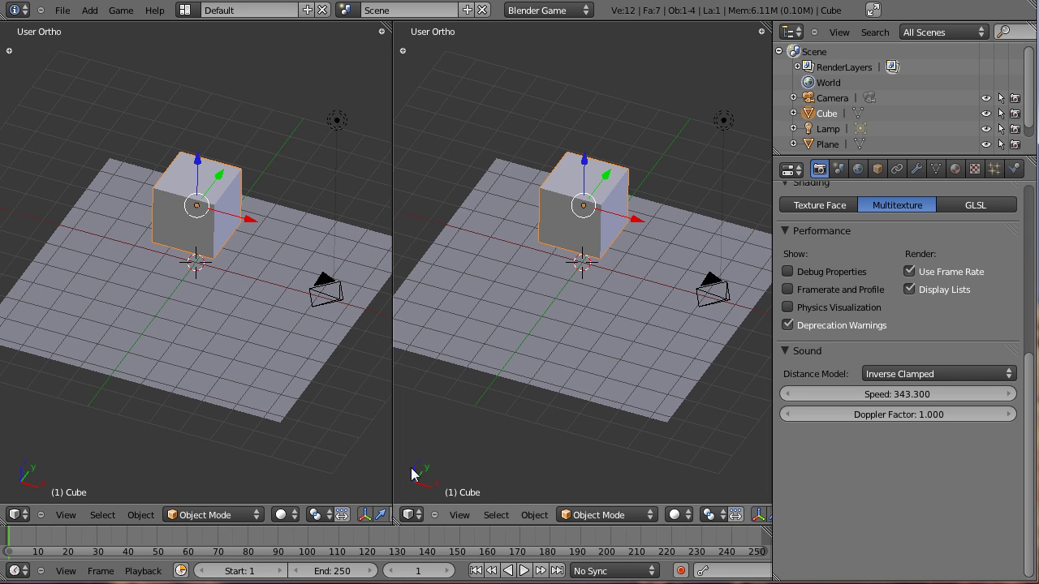
click(415, 520)
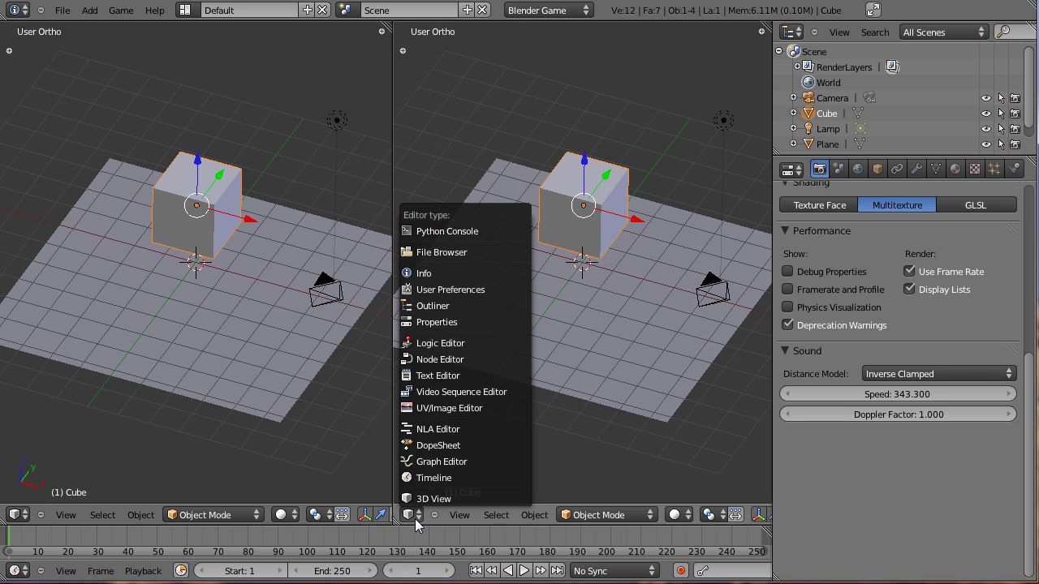
Make the right view a UV/Image Editor and put the cube in Edit Mode with face selection.
click(451, 409)
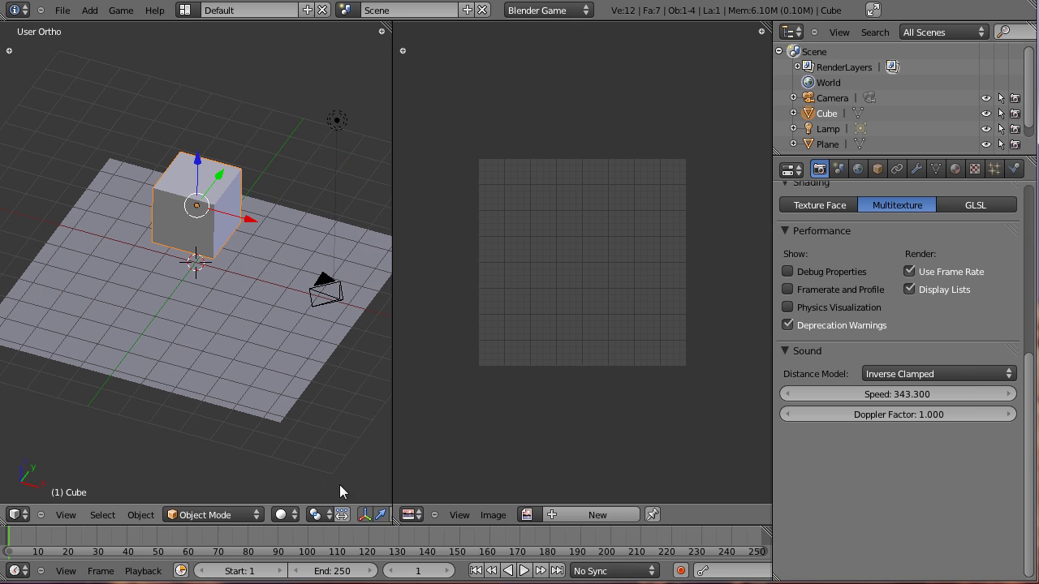
click(201, 518)
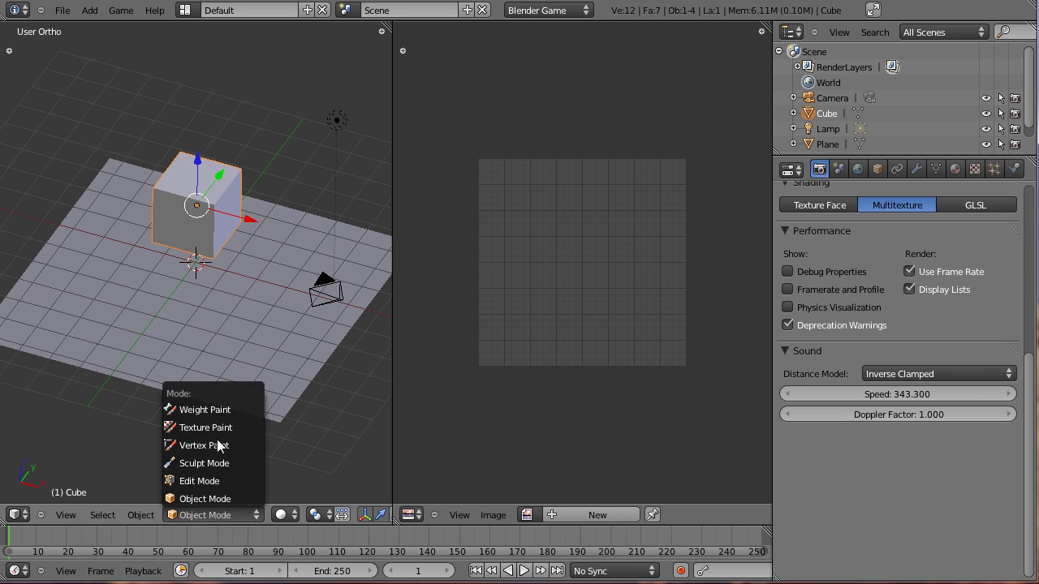
click(220, 480)
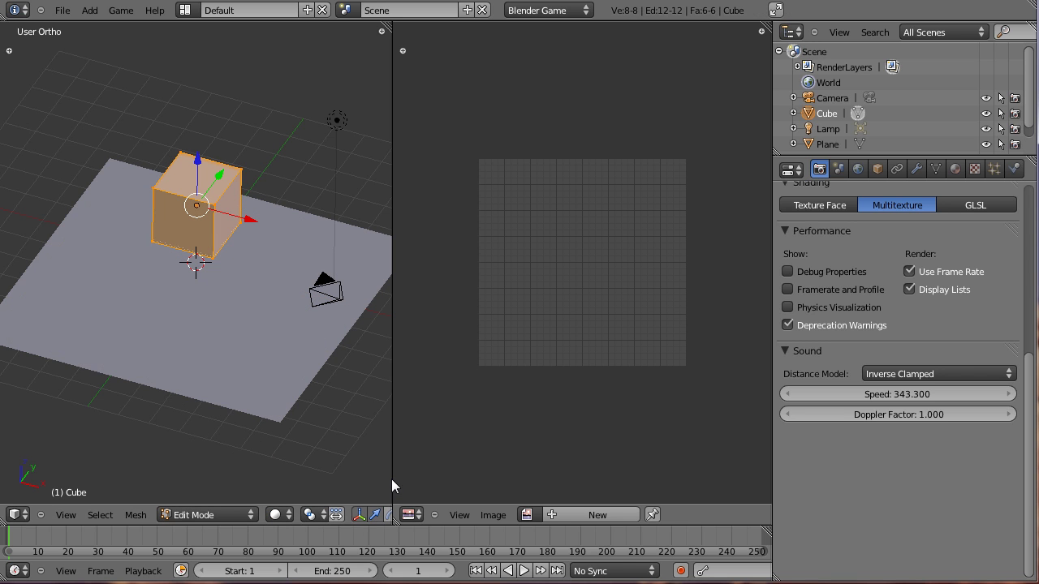
drag(391, 479, 535, 470)
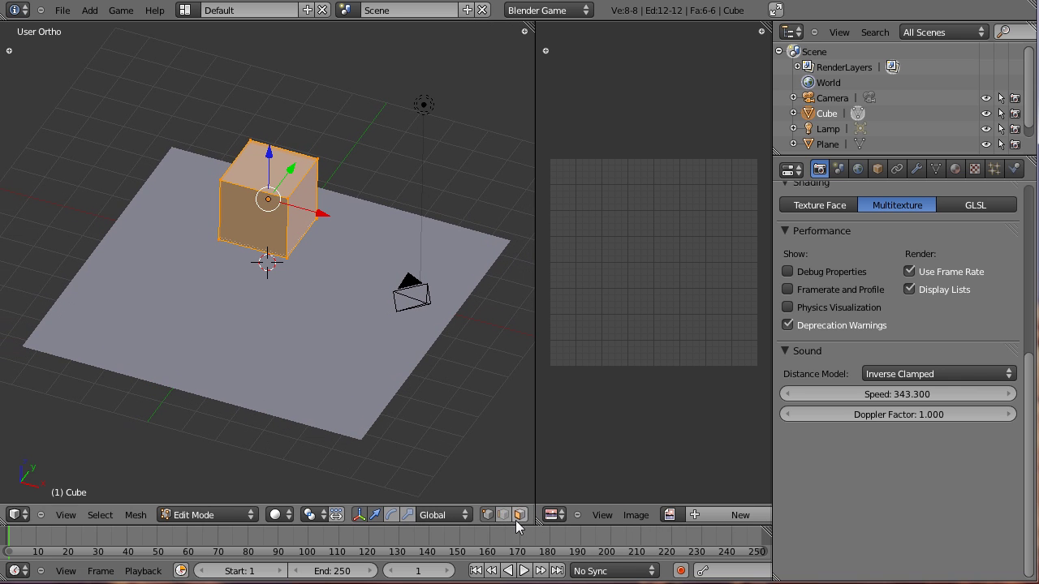
click(504, 517)
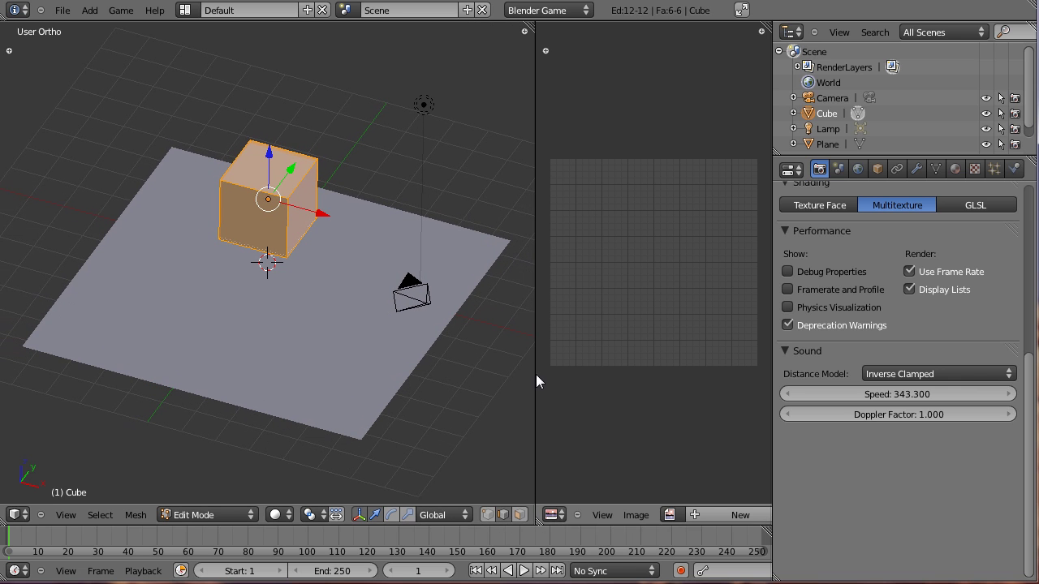
drag(533, 376, 390, 394)
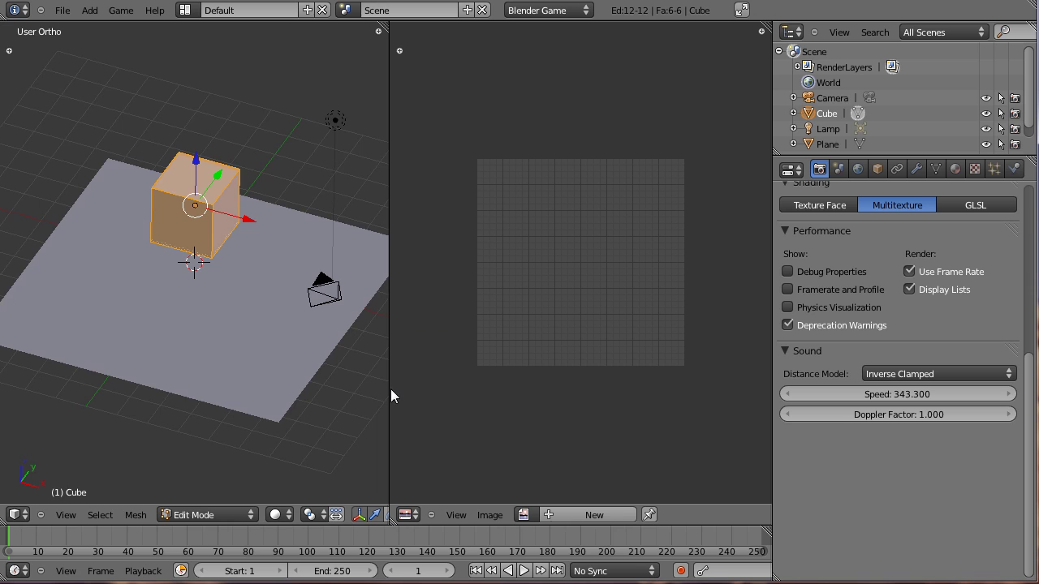
scroll(276, 274, up, 6)
Deselect all, then shift-select seven of the cube's cutting edges, orbiting to reach hidden ones.
scroll(248, 269, down, 2)
key(a)
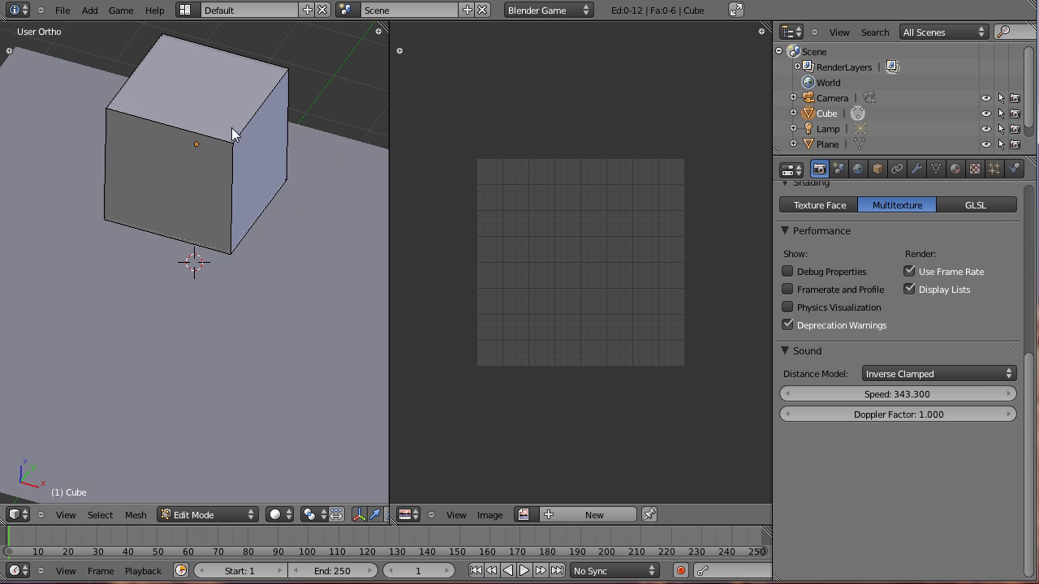
shift+middle_drag(229, 136, 214, 220)
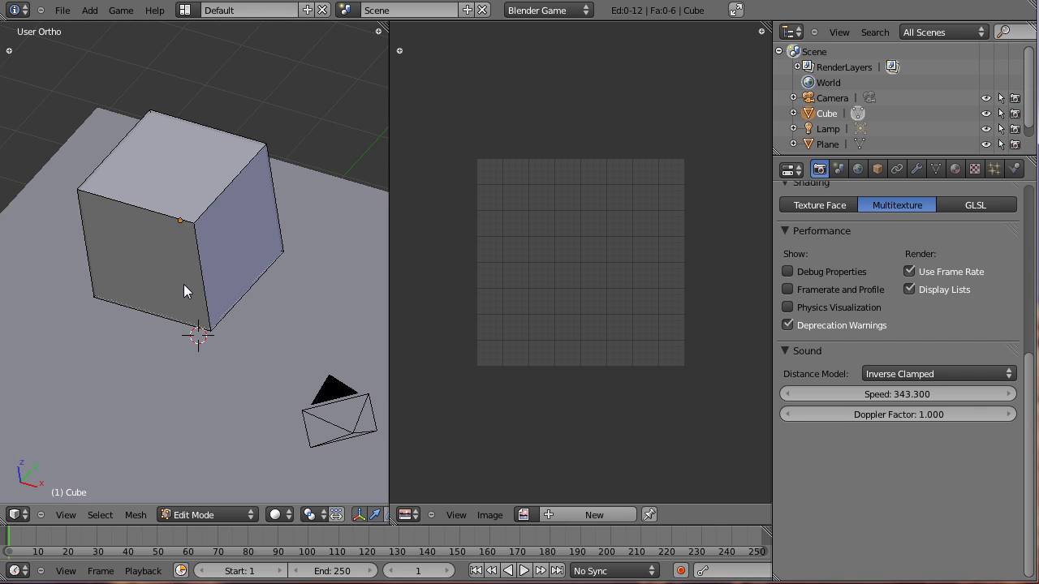
click(161, 223)
shift+click(285, 210)
middle_drag(172, 237, 267, 263)
shift+click(283, 245)
shift+click(209, 255)
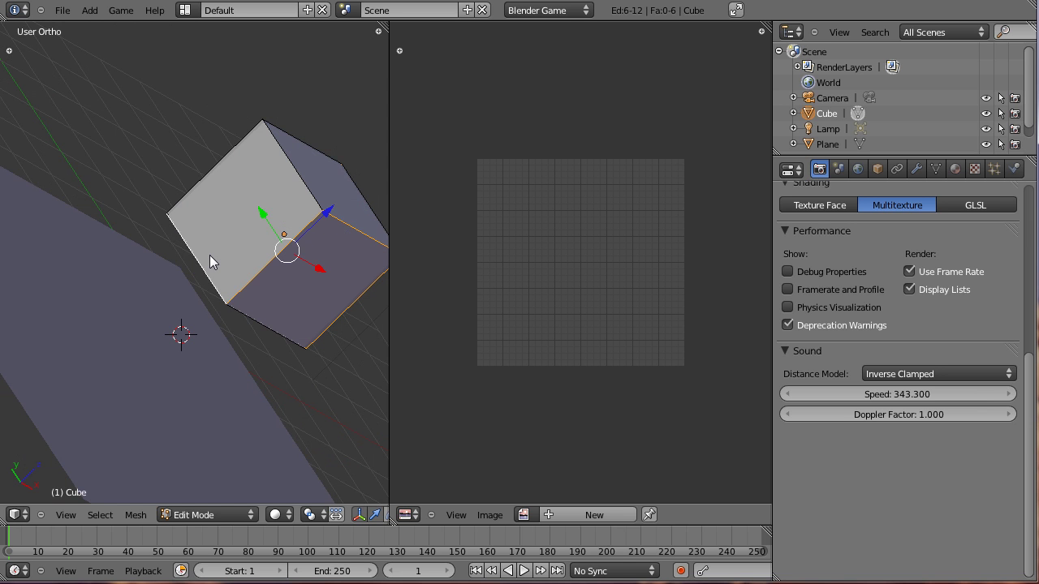
shift+click(211, 244)
middle_drag(237, 246, 153, 244)
Mark the selected edges as seams via 'Mark Seam' search, then select the whole mesh.
key(space)
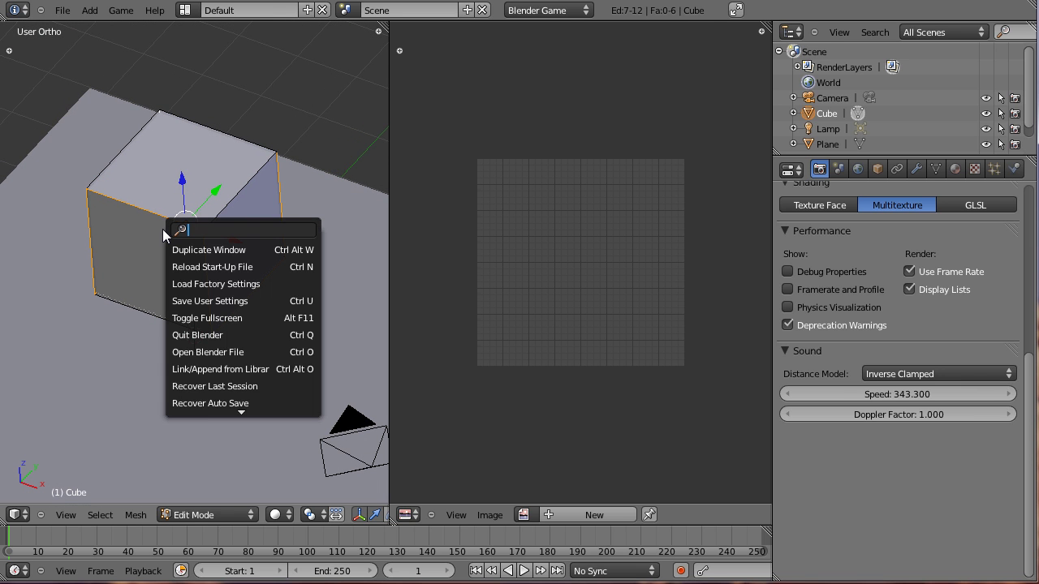
text(s)
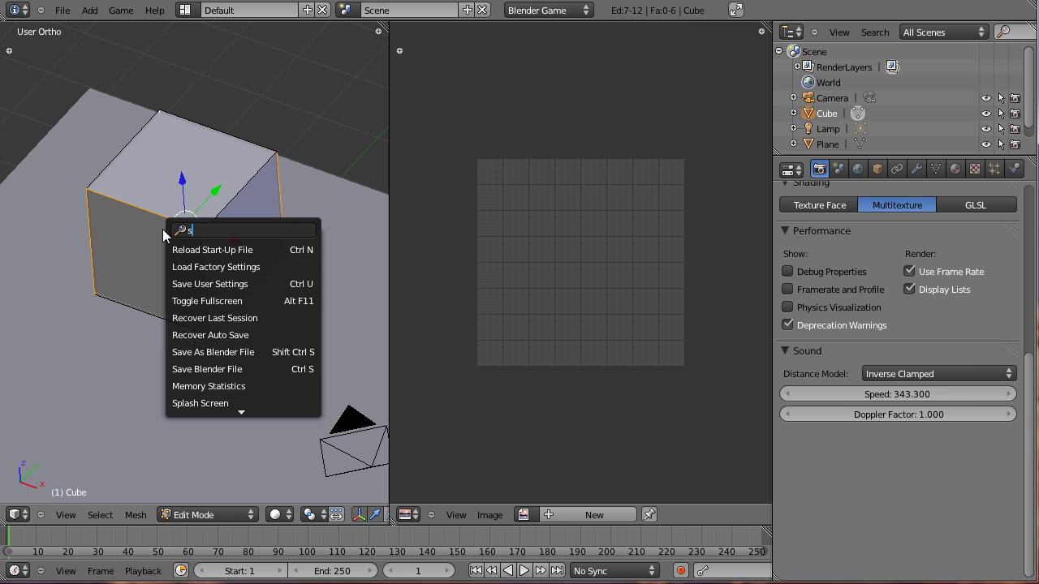
text(ea)
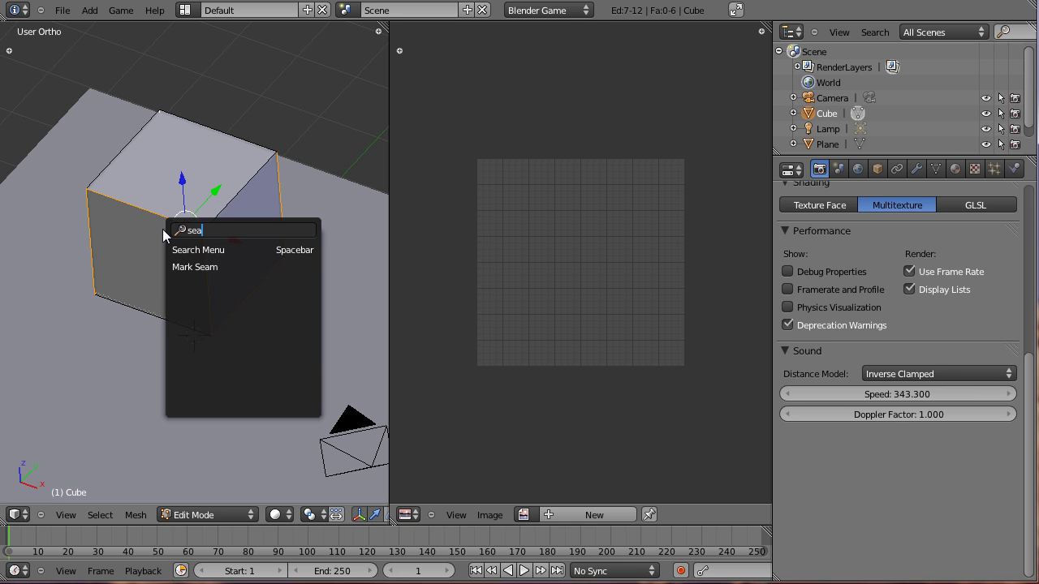
click(249, 263)
key(a)
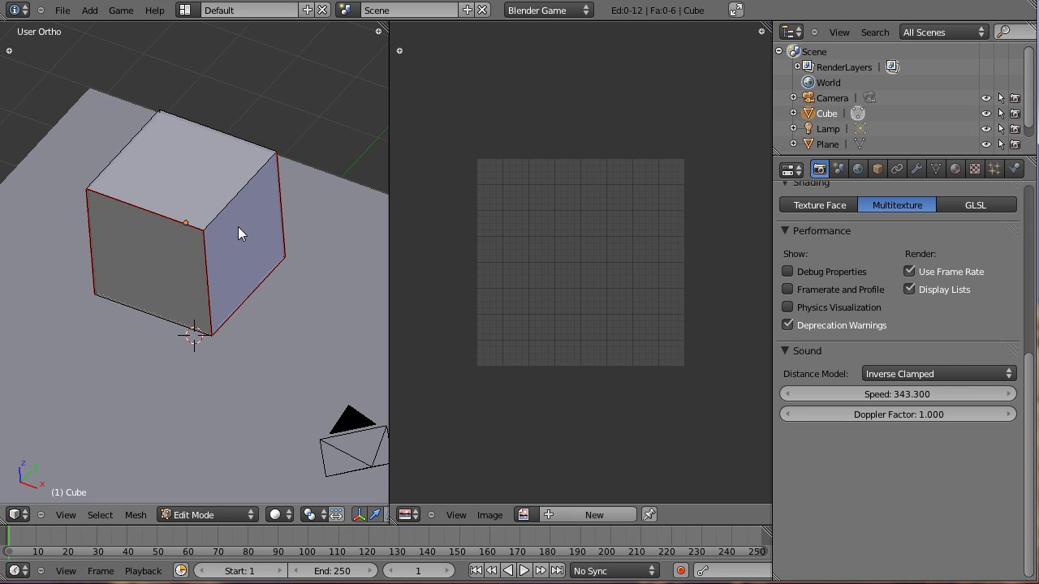
key(a)
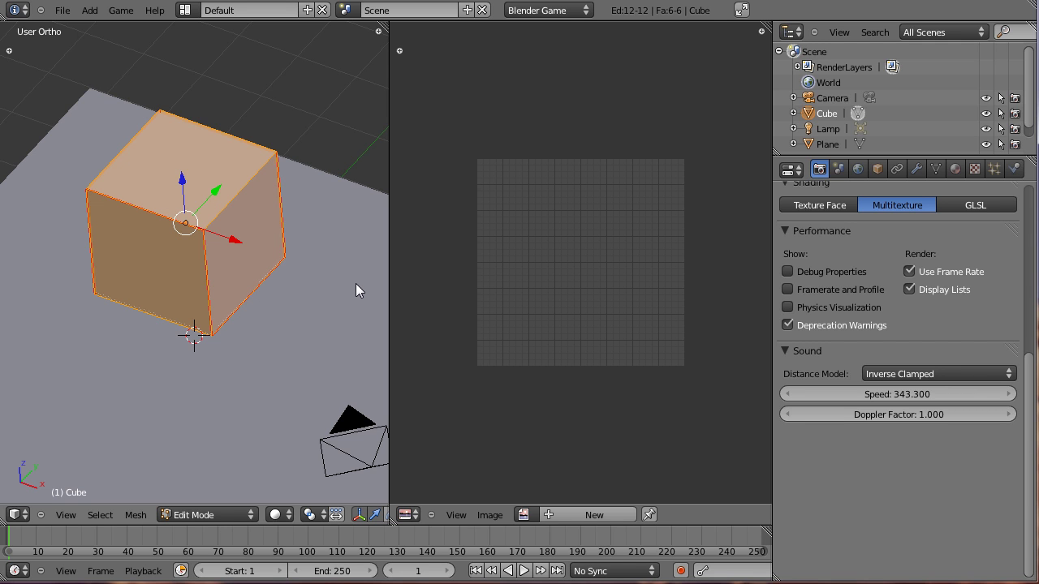
Unwrap the cube along its seams and load layout.tga from the Desktop into the UV editor.
key(u)
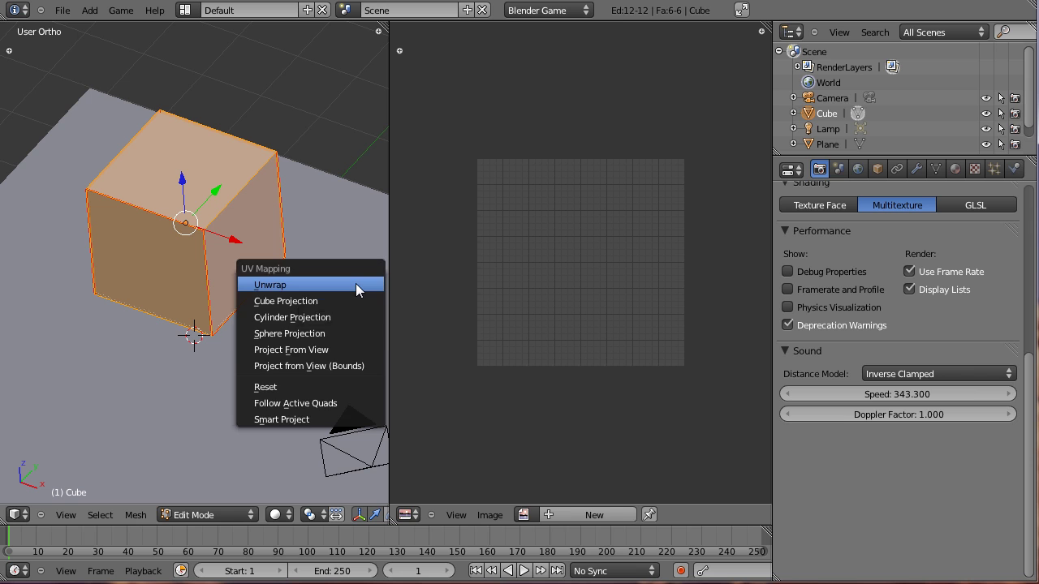
click(355, 285)
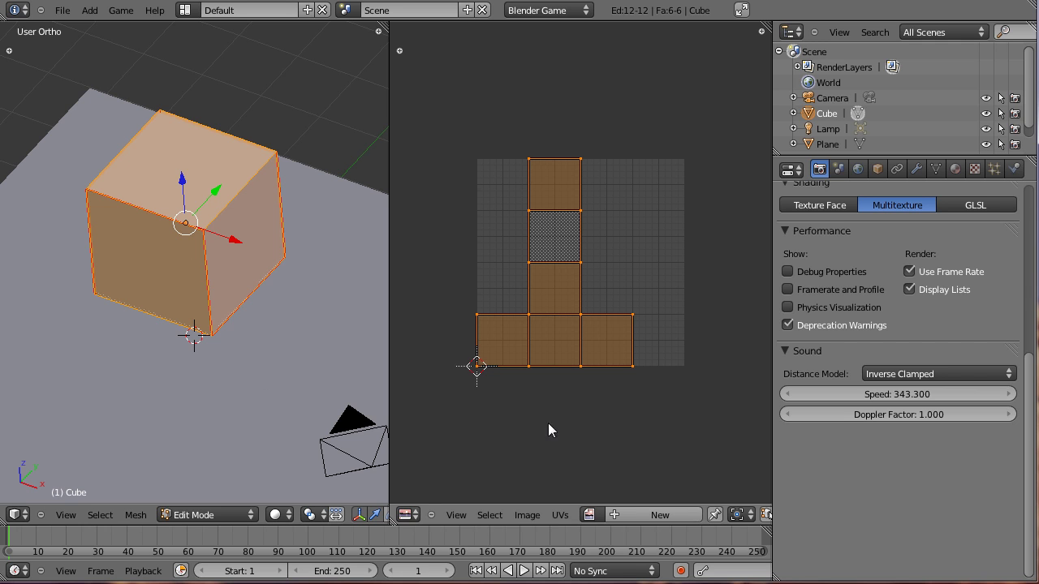
click(527, 515)
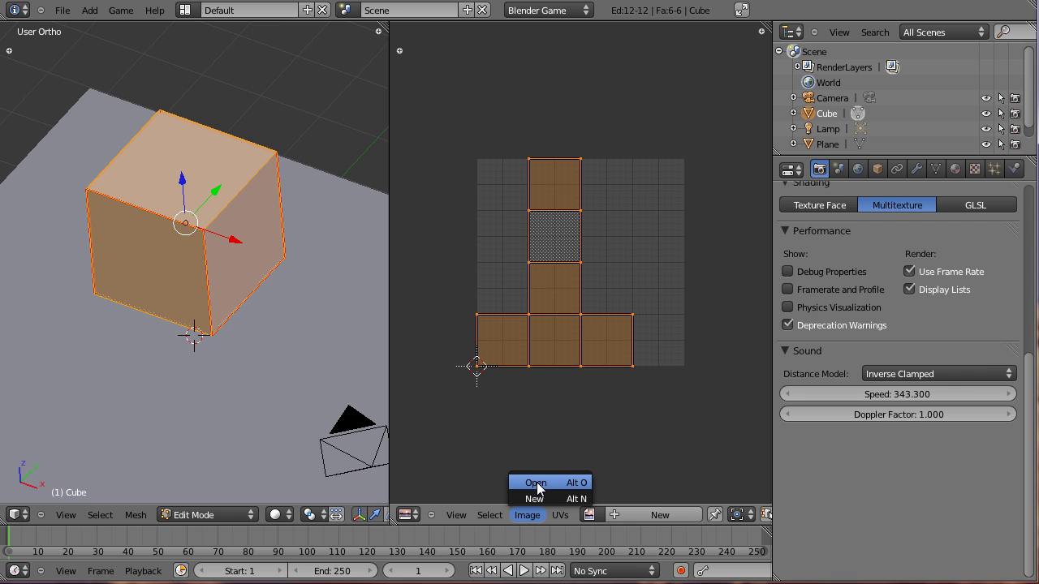
click(536, 484)
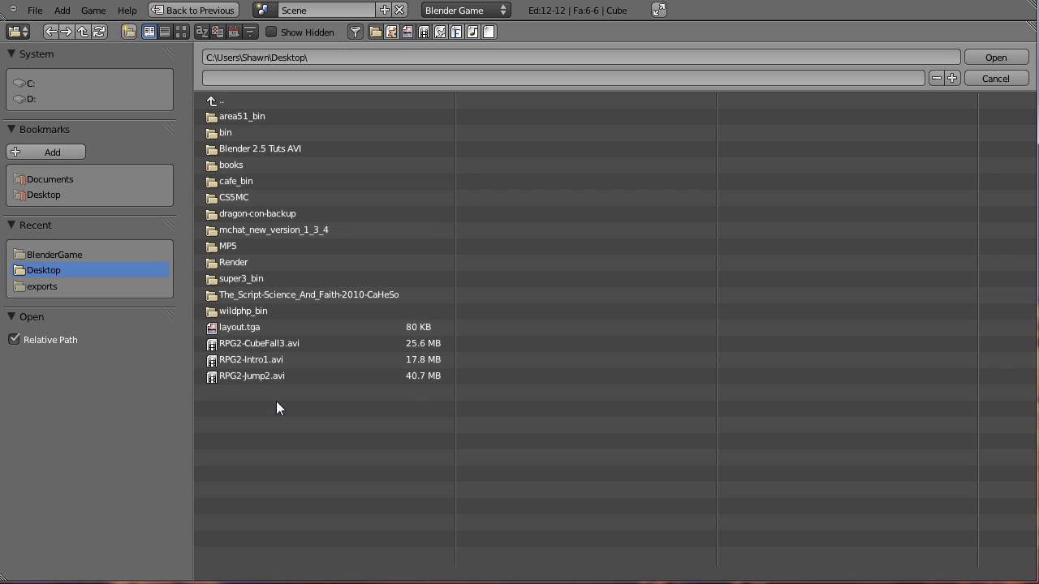
click(264, 328)
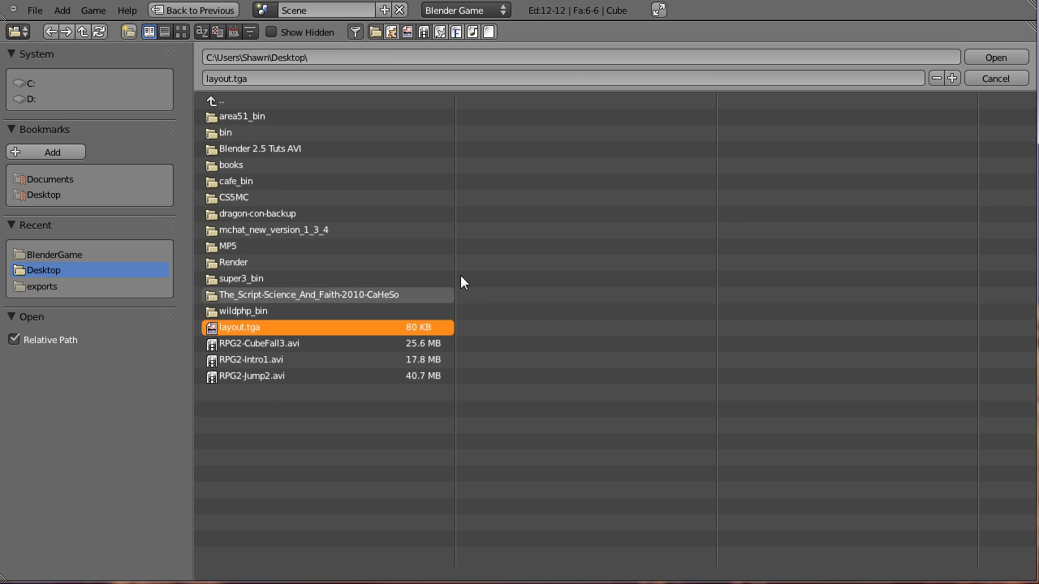
click(994, 58)
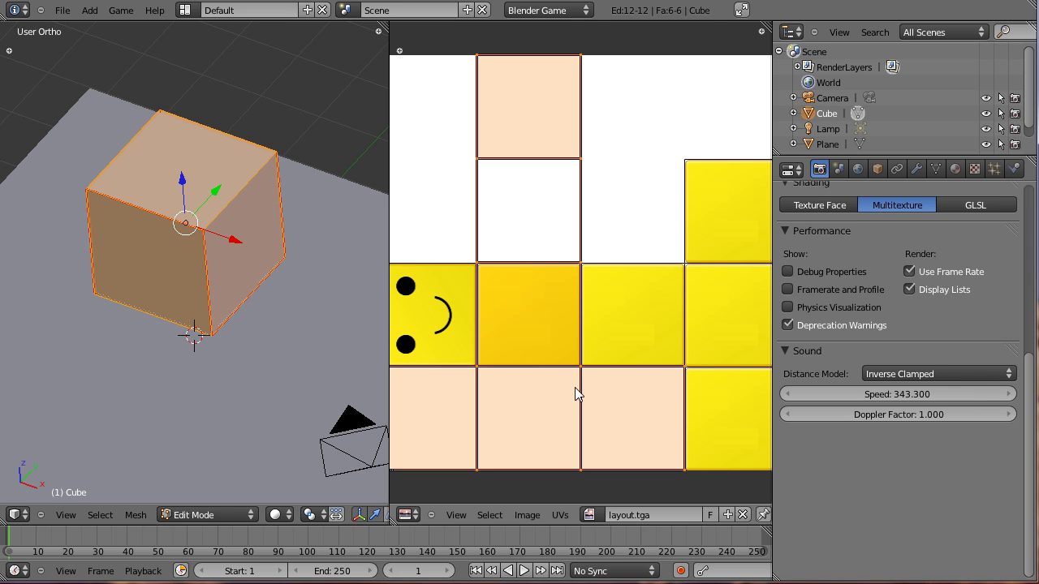
Rotate the cube's UV layout by -90 degrees and start moving it onto the yellow squares.
scroll(566, 380, down, 2)
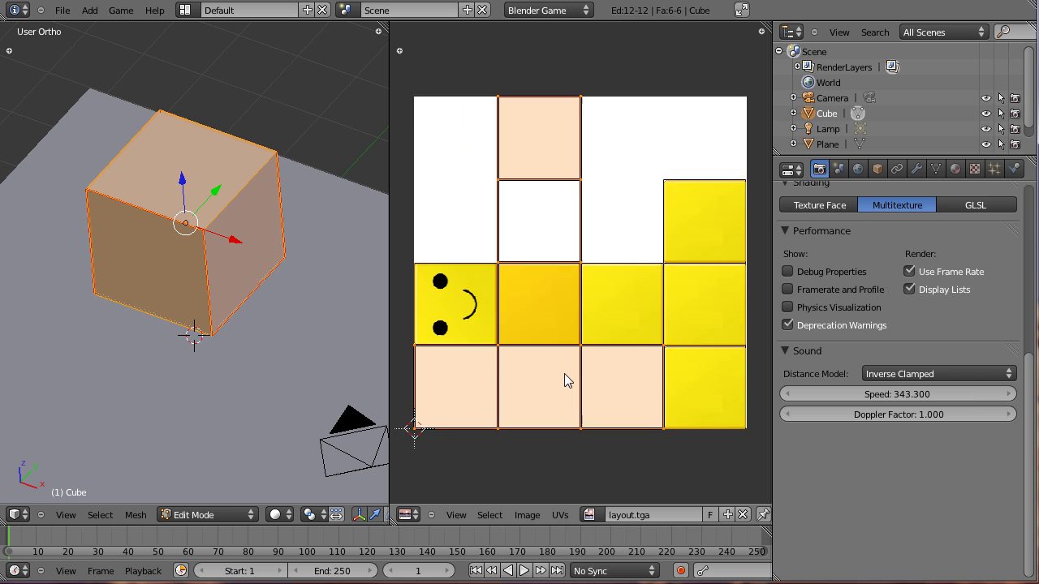
key(a)
key(ctrl+z)
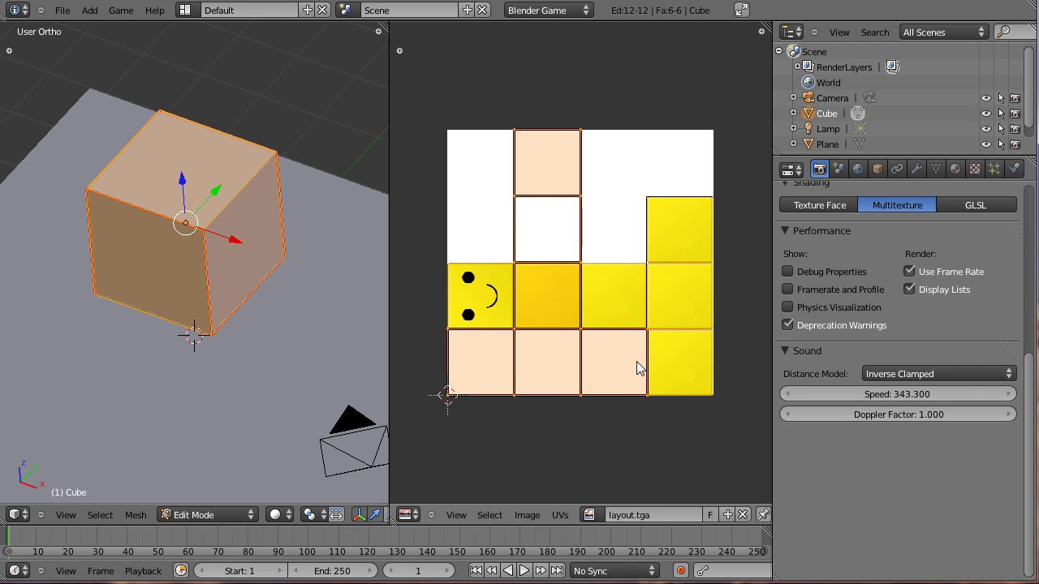
key(r)
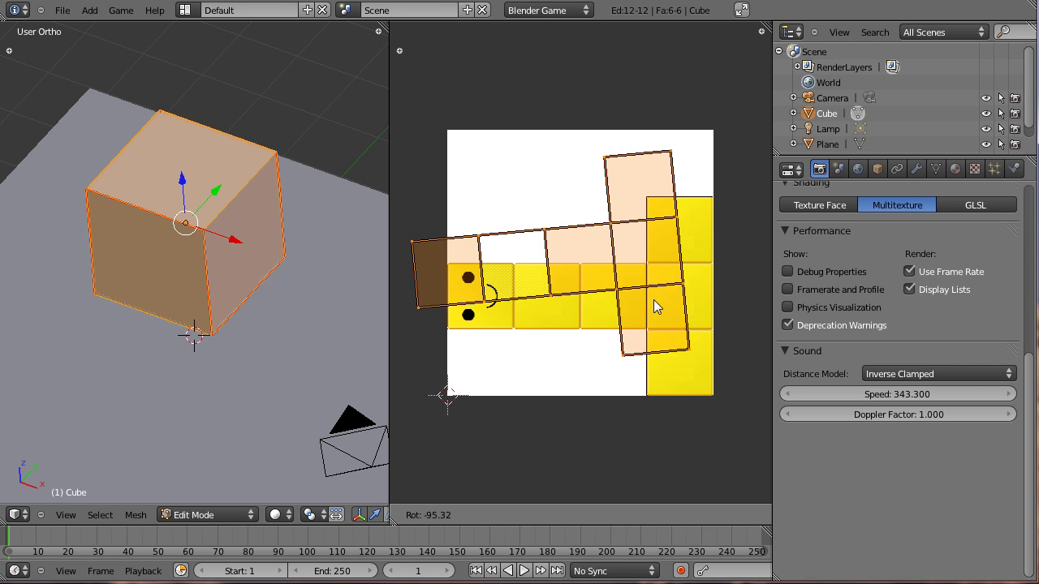
text(90)
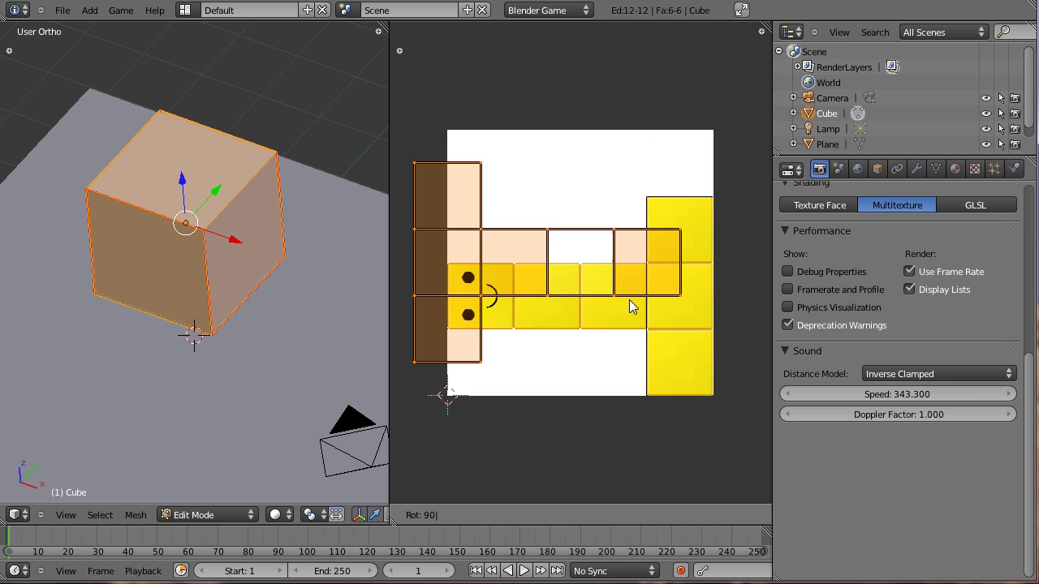
key(BackSpace)
key(BackSpace)
text(-9)
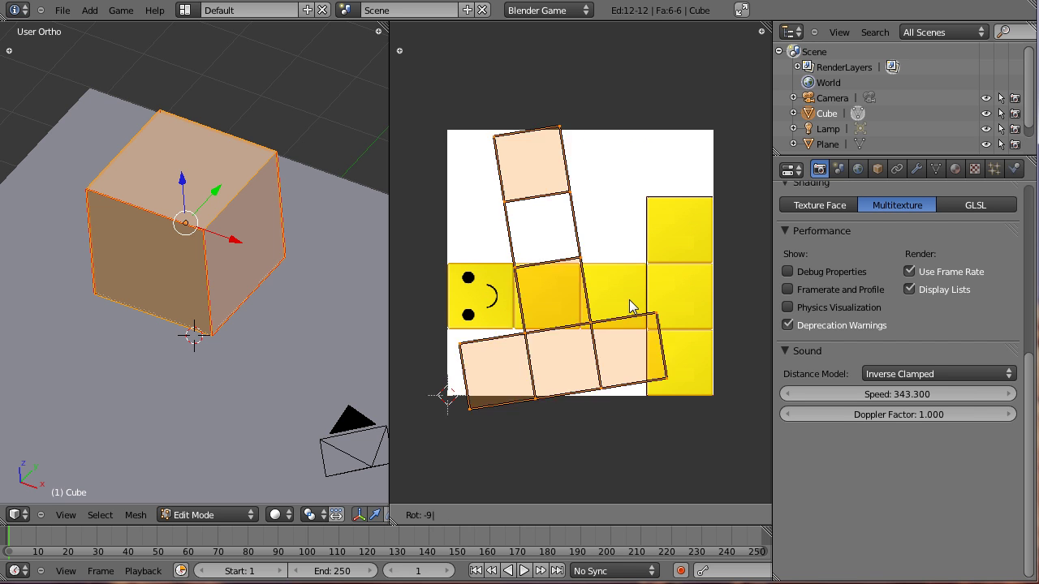
text(0)
key(Return)
key(g)
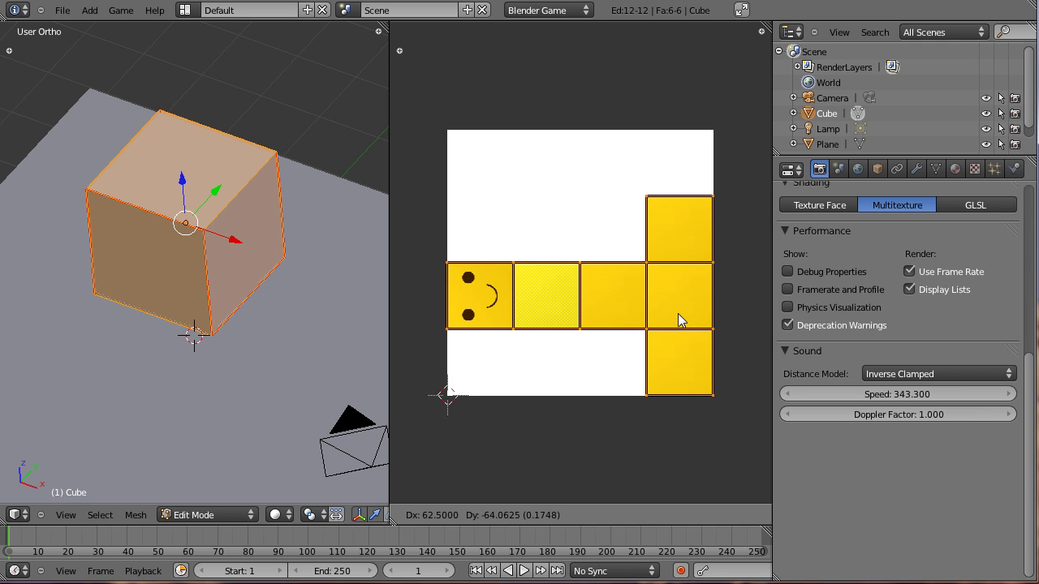
Drop the UVs onto the yellow squares, merge the image editor away, and return to Object Mode.
click(678, 315)
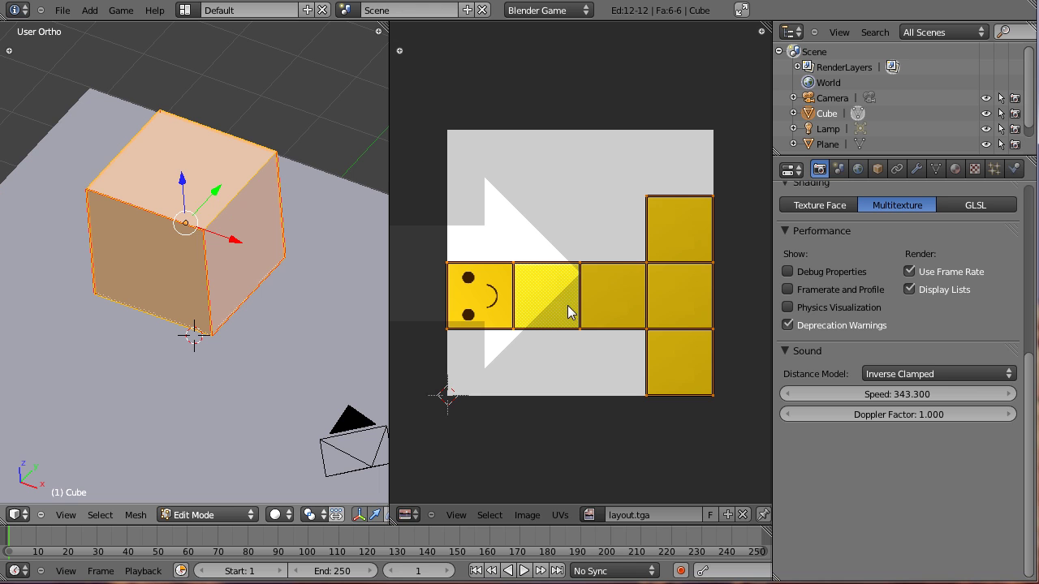
drag(568, 306, 554, 280)
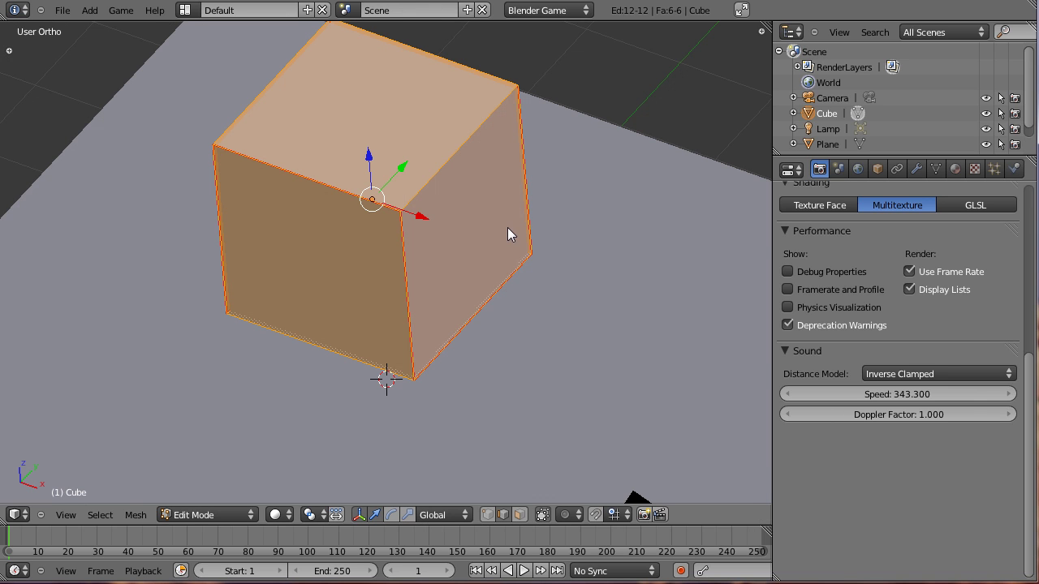
scroll(507, 227, down, 4)
click(209, 513)
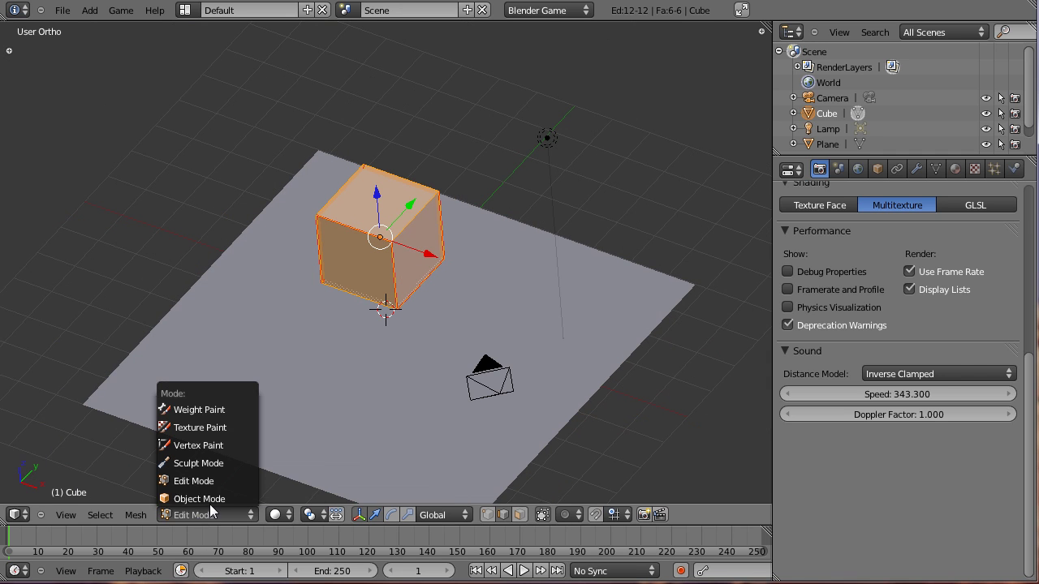
click(213, 500)
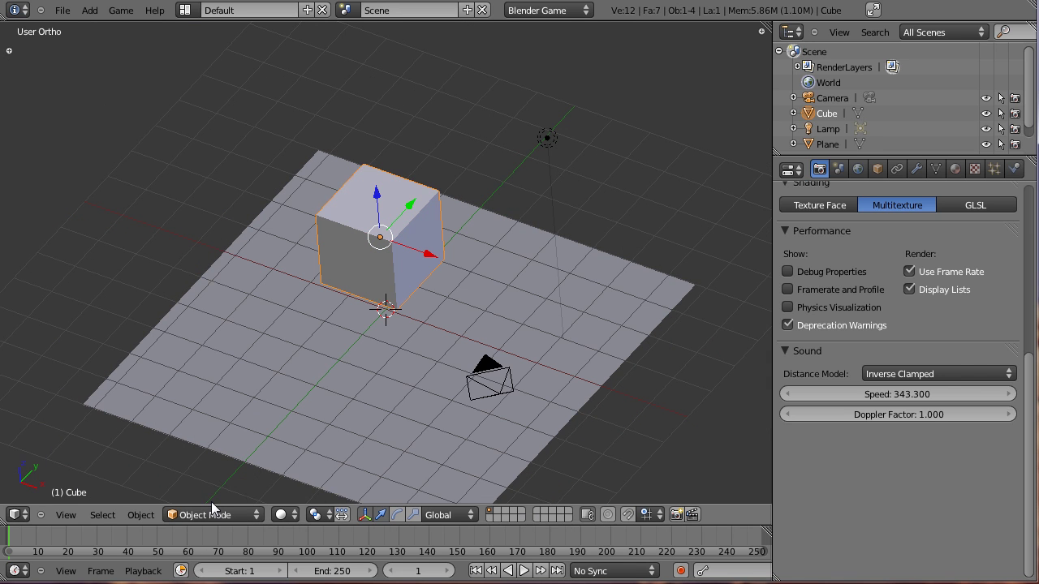
shift+middle_drag(365, 438, 372, 360)
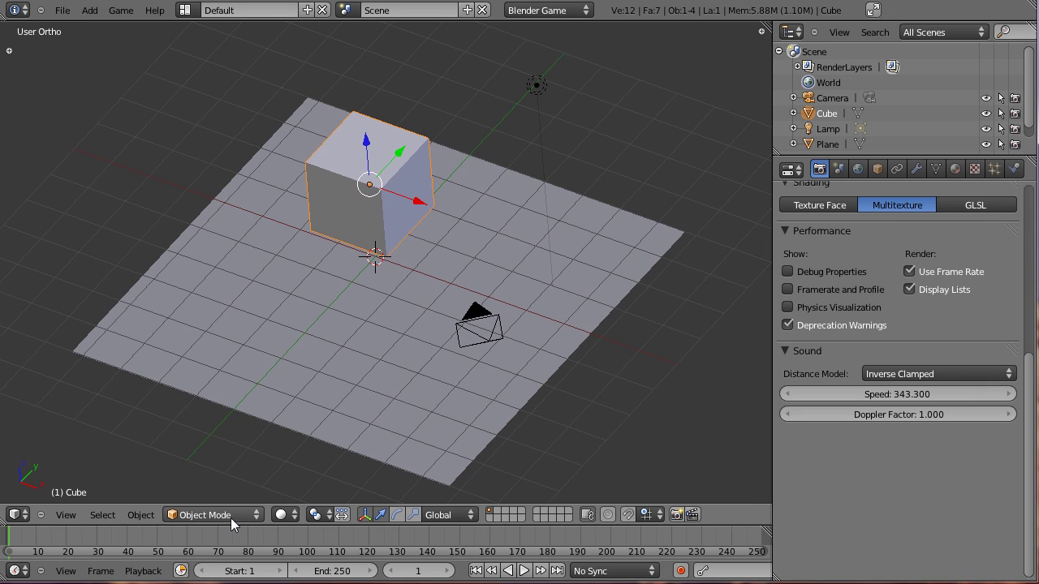
Switch viewport shading to Textured so the cube shows its yellow smiley-face texture.
click(278, 515)
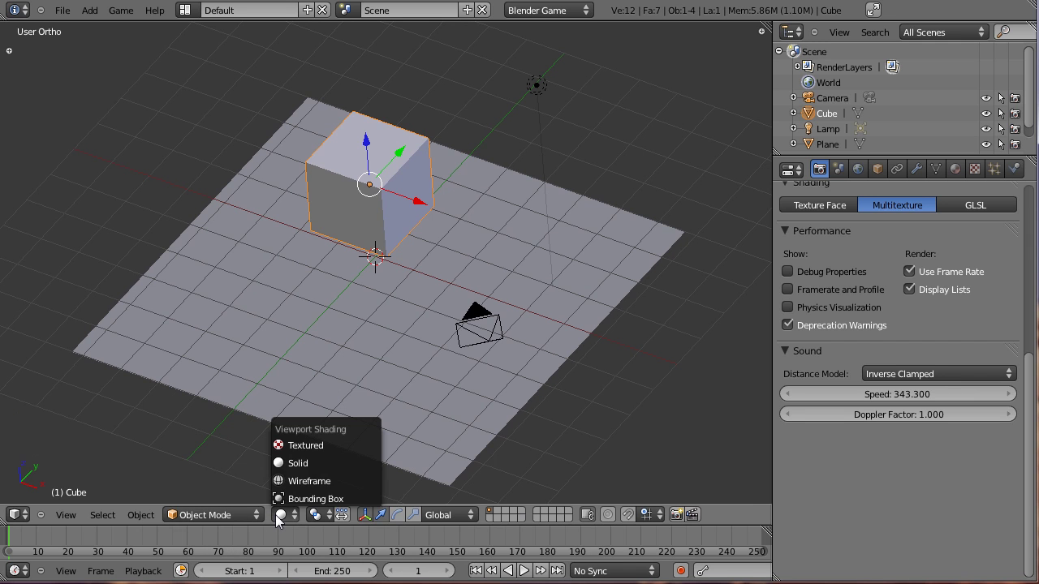
click(309, 446)
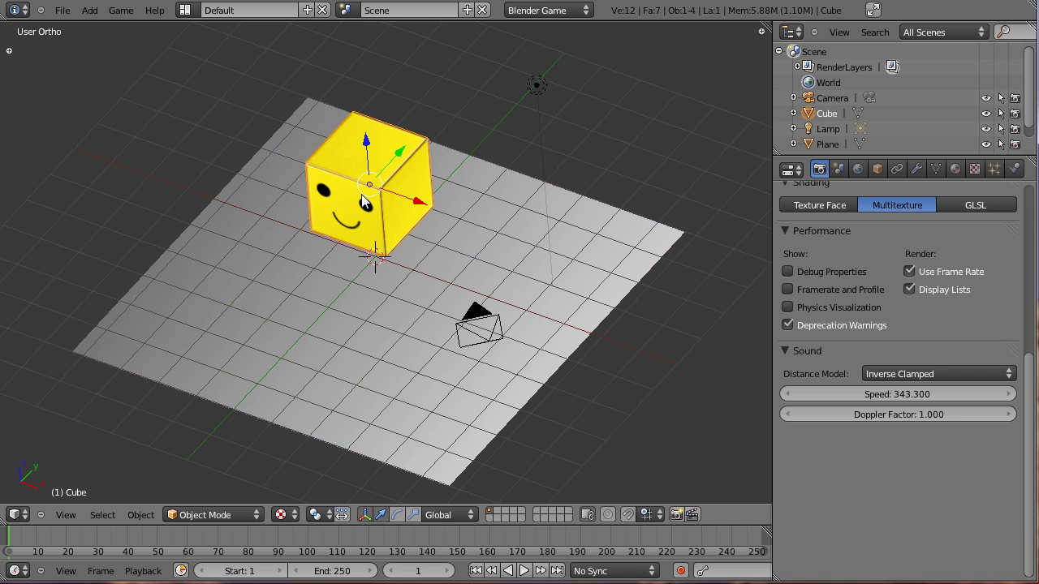
Run the game and slide the cube forward and back with the Right and Left arrow keys.
key(p)
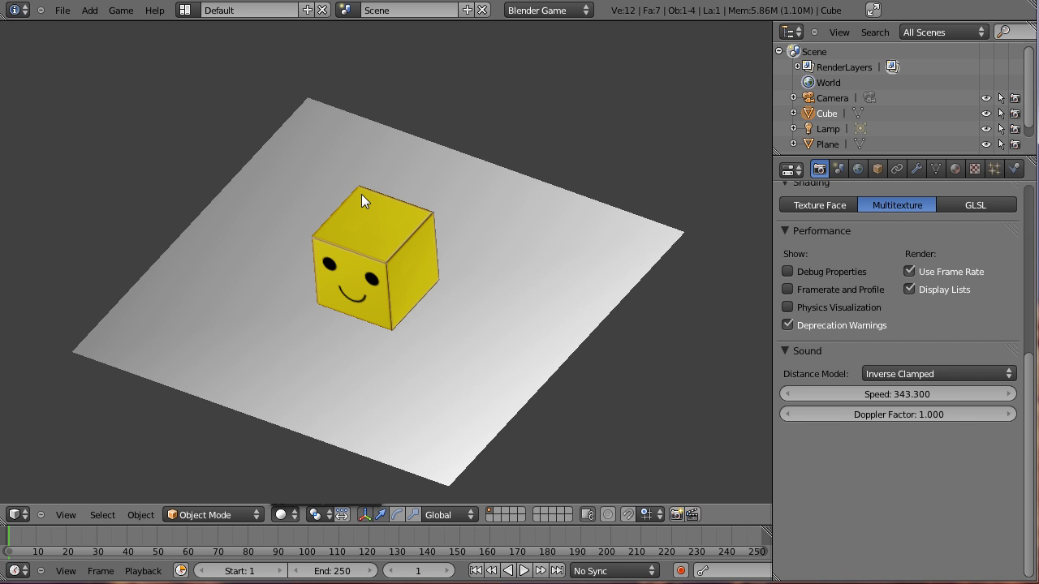
key(alt+z)
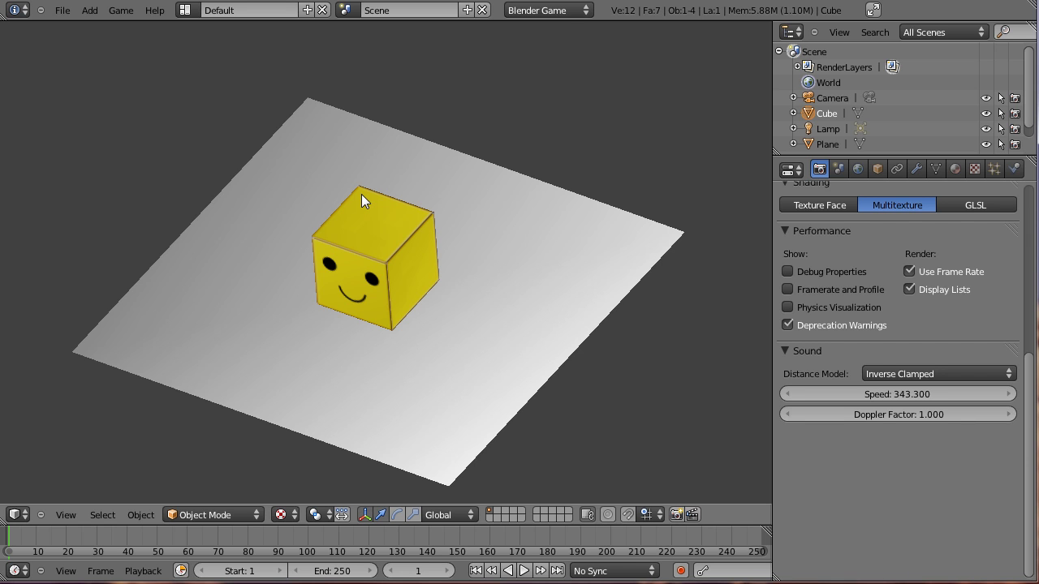
key(alt+z)
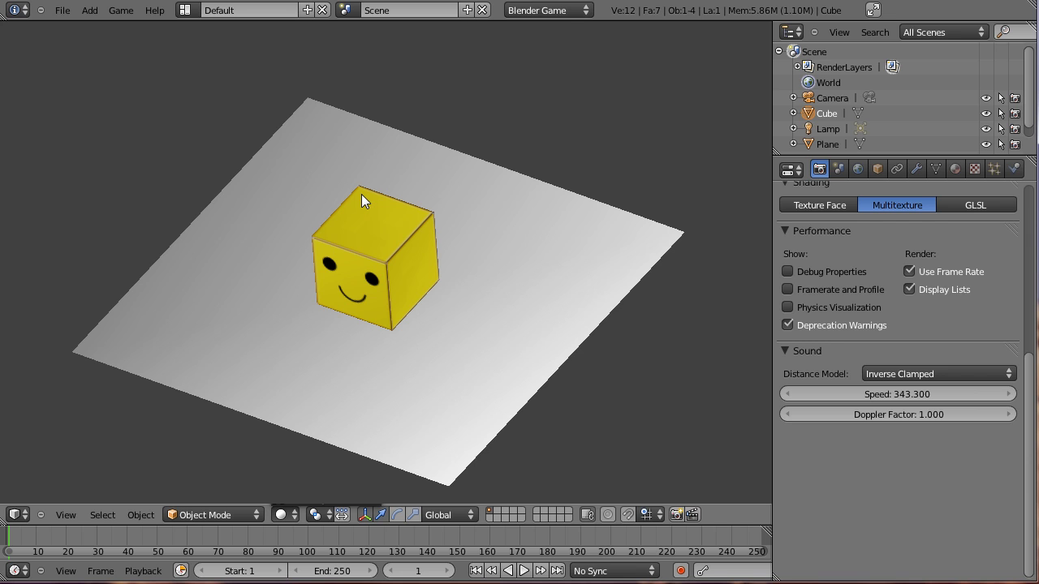
key(alt+z)
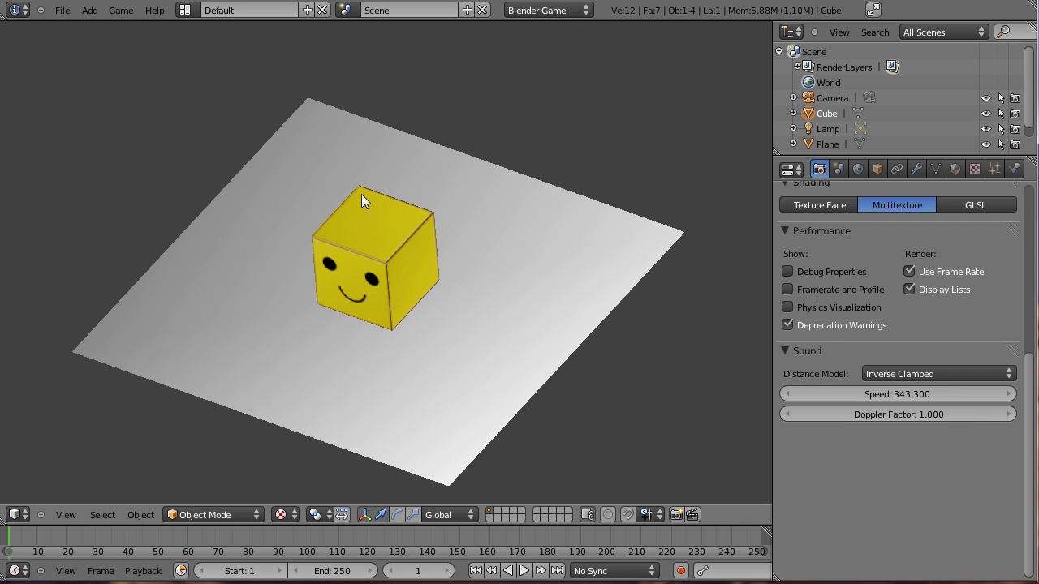
key(alt+z)
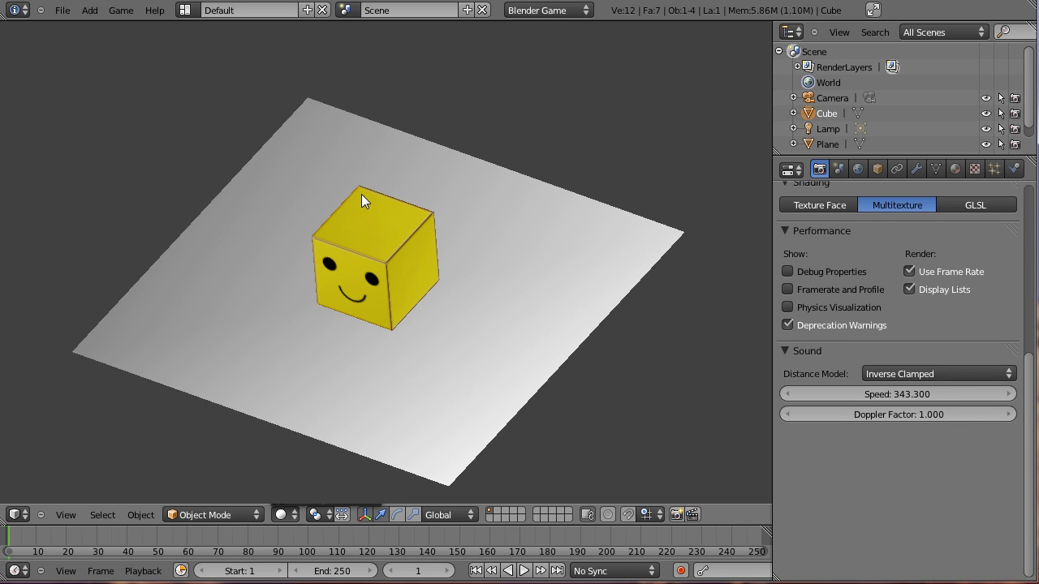
key(alt+z)
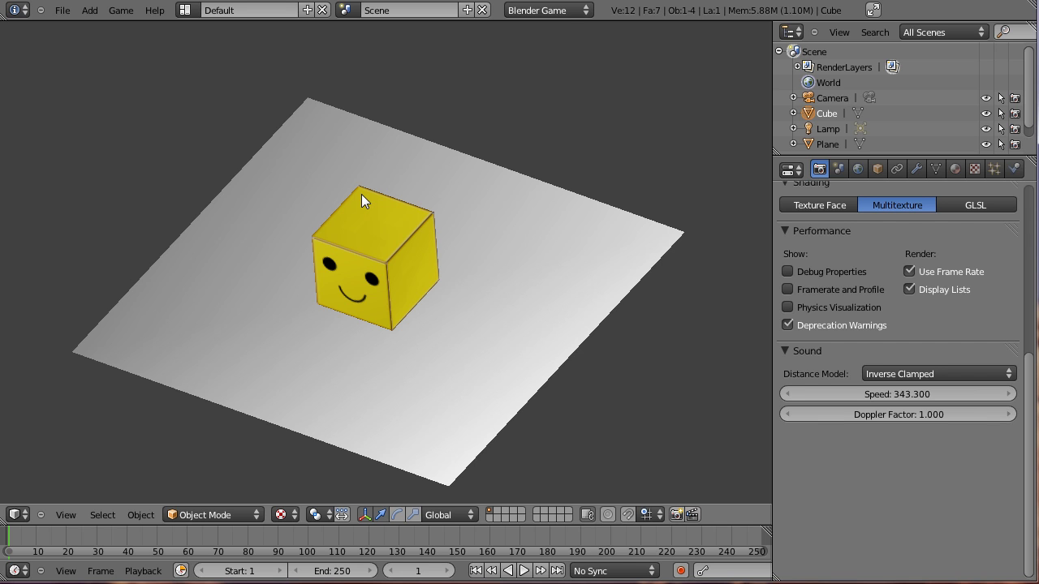
key(alt+z)
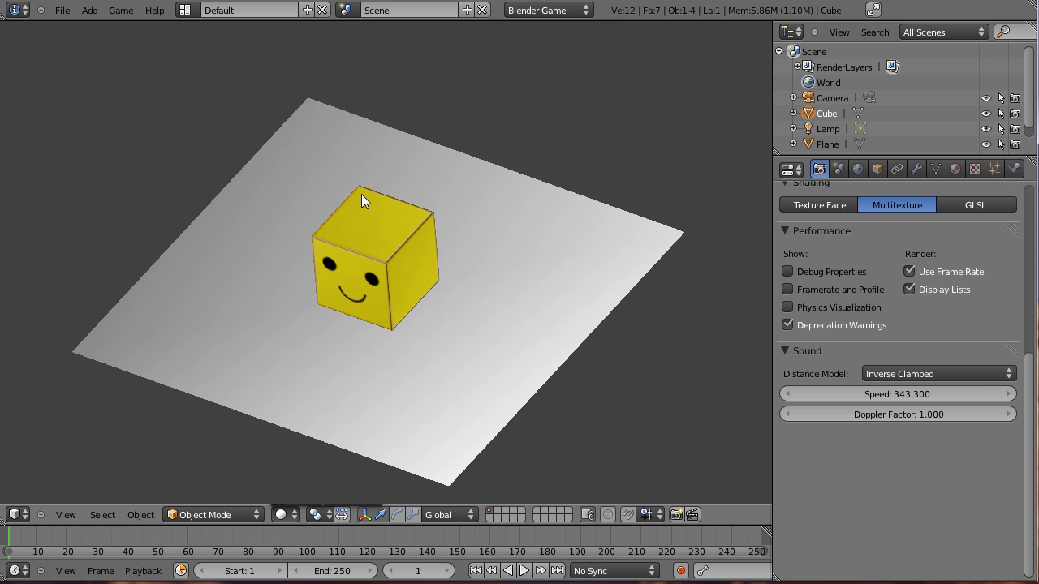
key(Right)
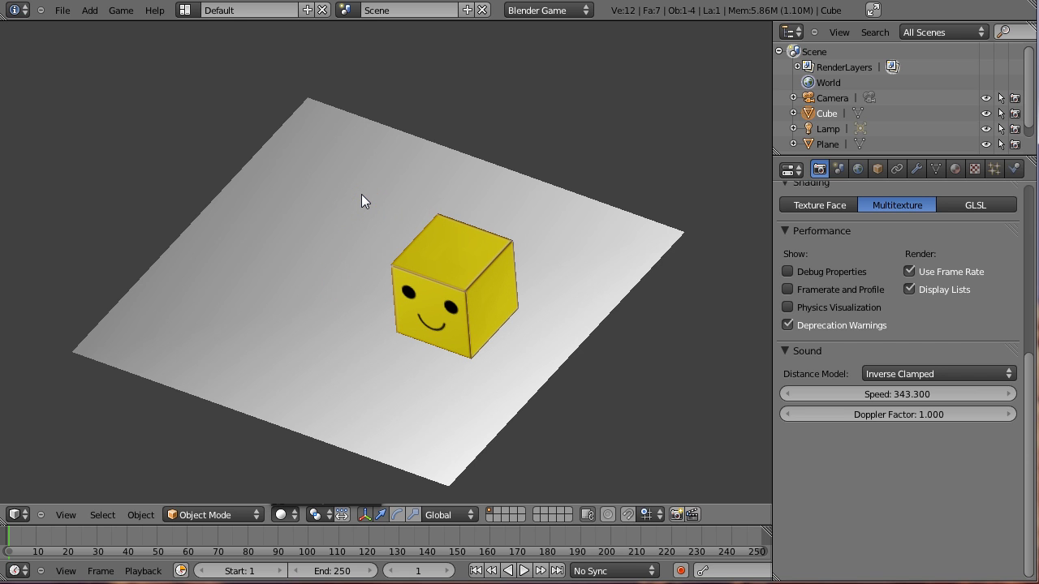
key(Left)
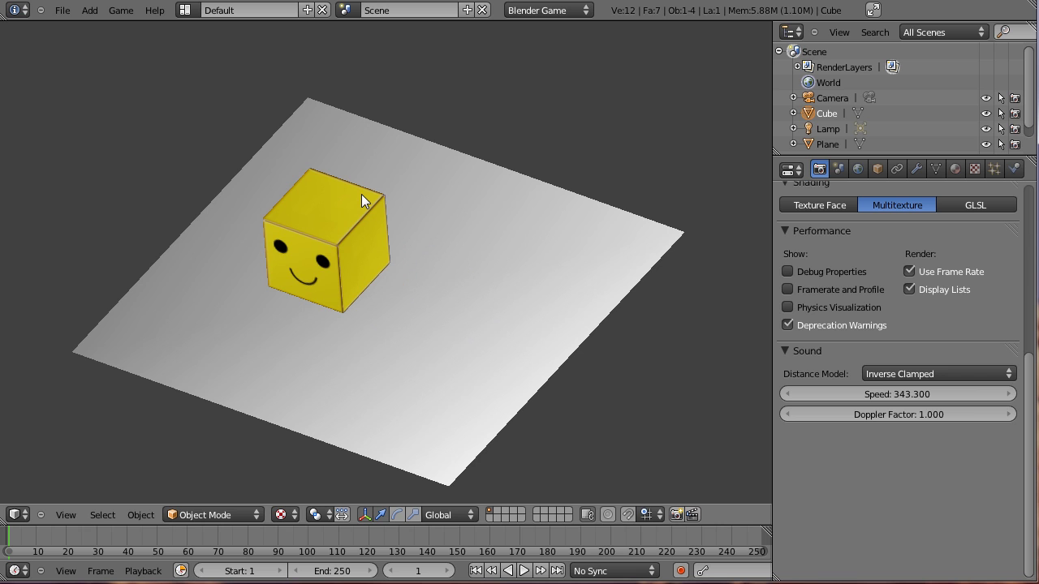
Stop the game, run it once more, then exit back to the editor.
key(Escape)
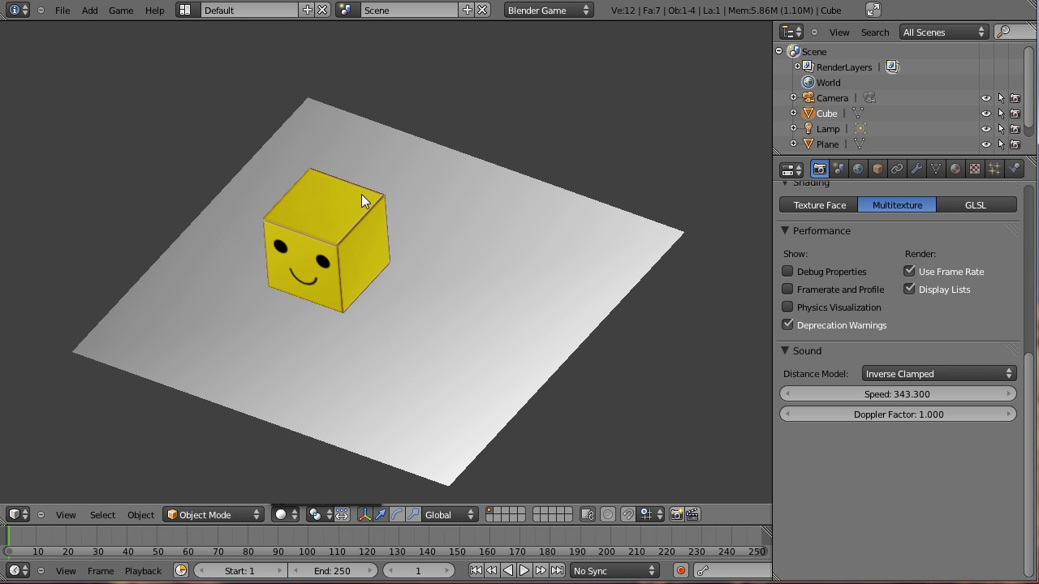
key(p)
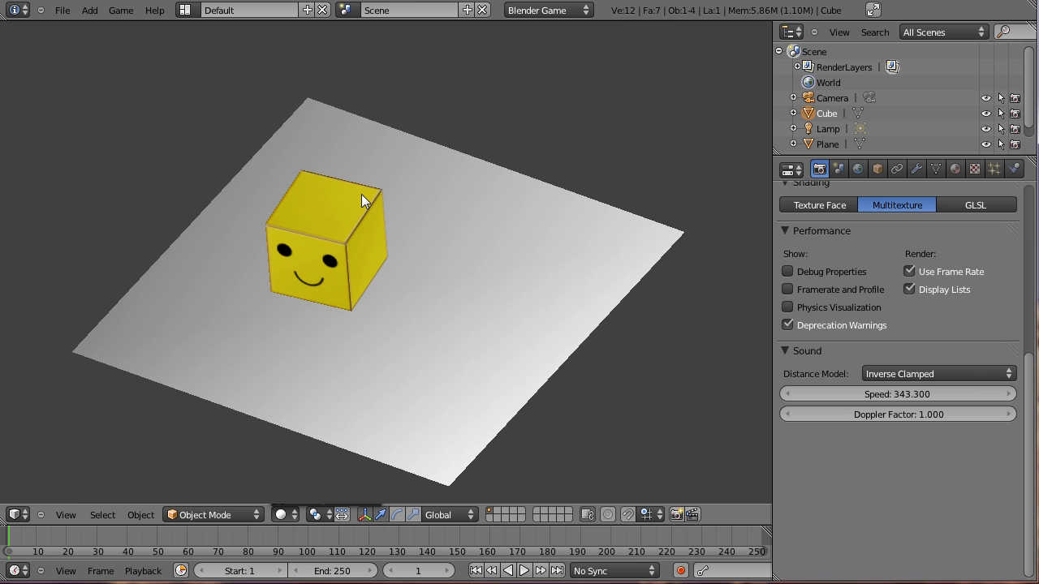
key(Escape)
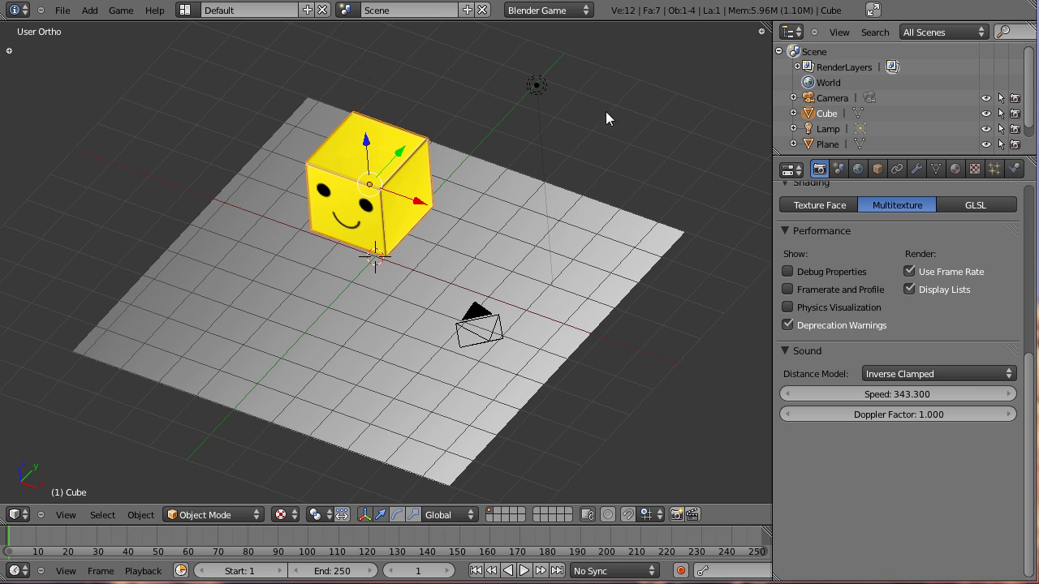
In the Game Logic layout, give the Motion3 actuator a Y location step of 0.10, keeping X at 0.00.
click(186, 10)
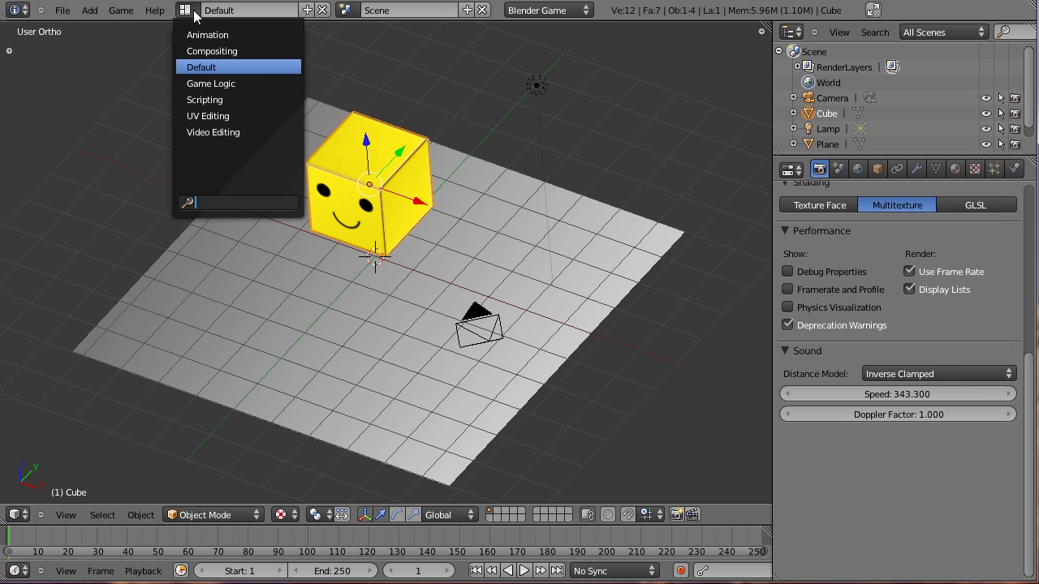
click(239, 82)
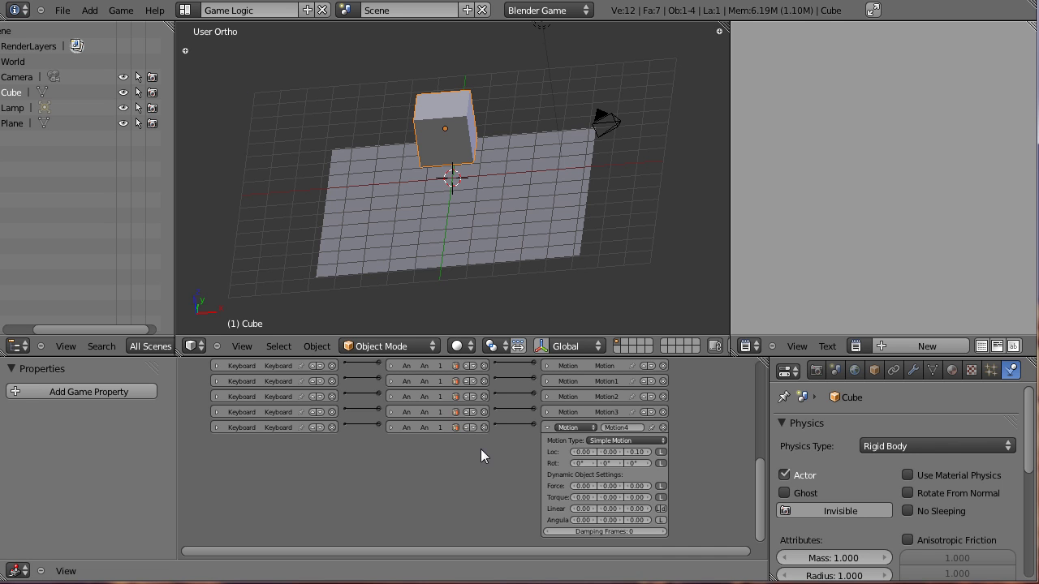
click(547, 428)
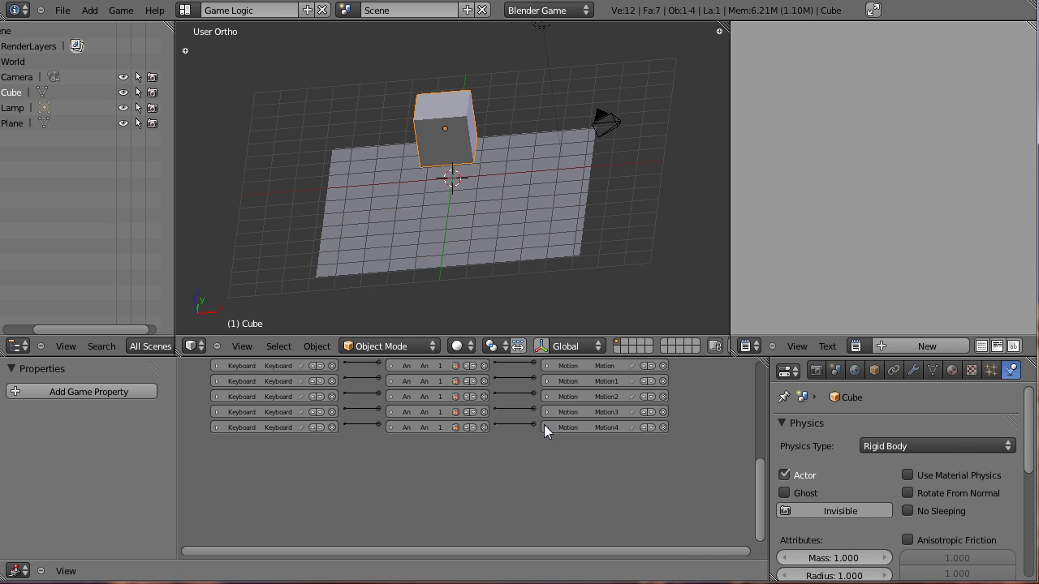
click(547, 365)
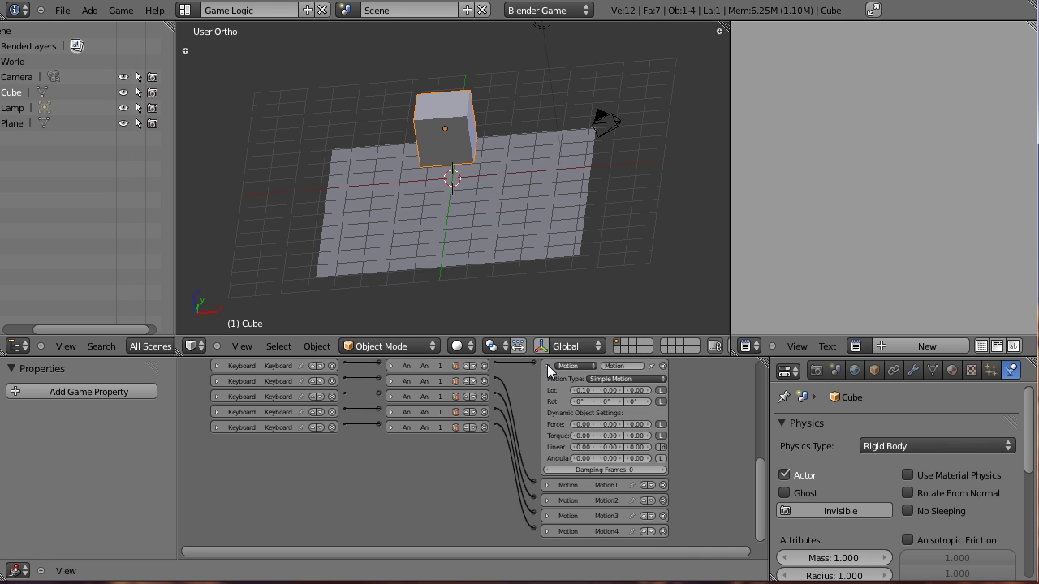
click(546, 517)
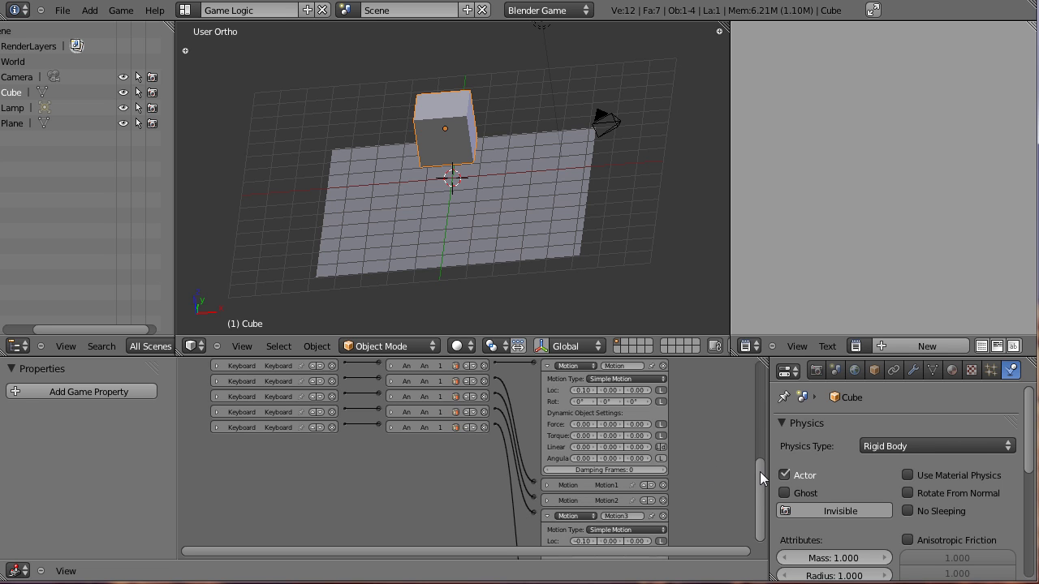
drag(760, 473, 758, 441)
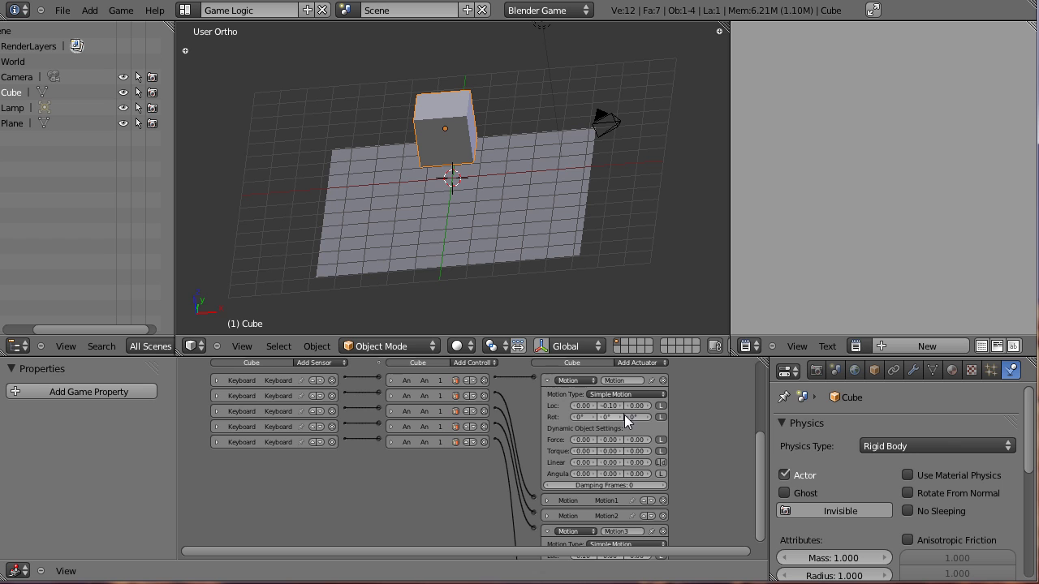
click(549, 381)
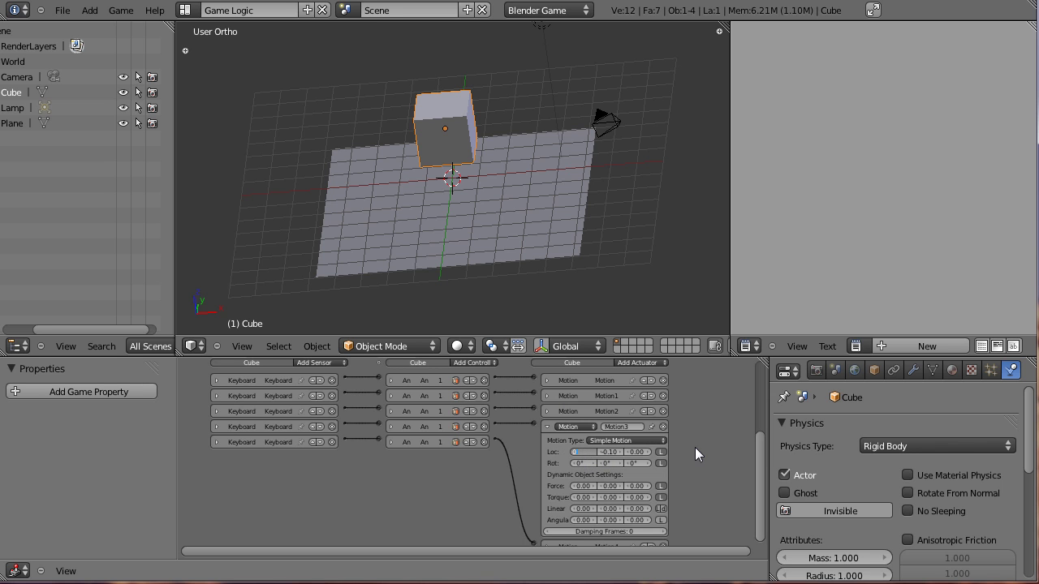
key(Return)
key(BackSpace)
text(.1)
key(Return)
Collapse Motion3 and change the cube's physics type from Rigid Body to Dynamic.
click(547, 429)
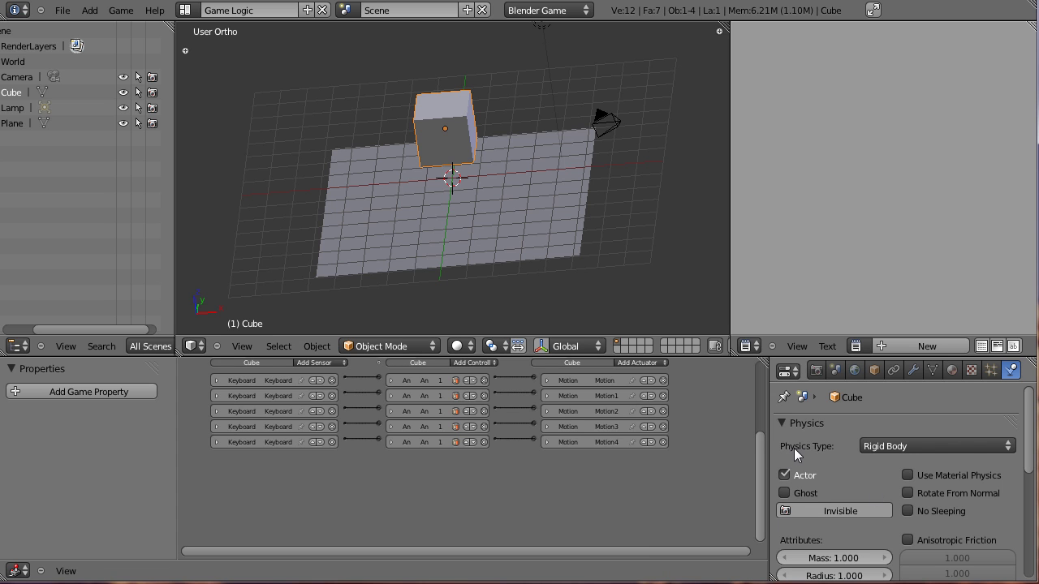
click(882, 445)
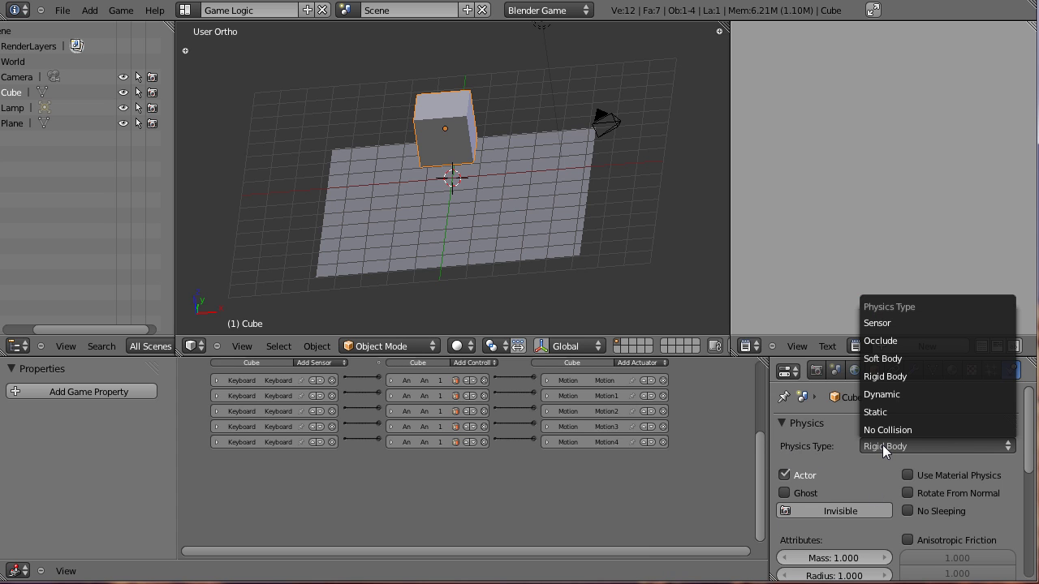
click(911, 398)
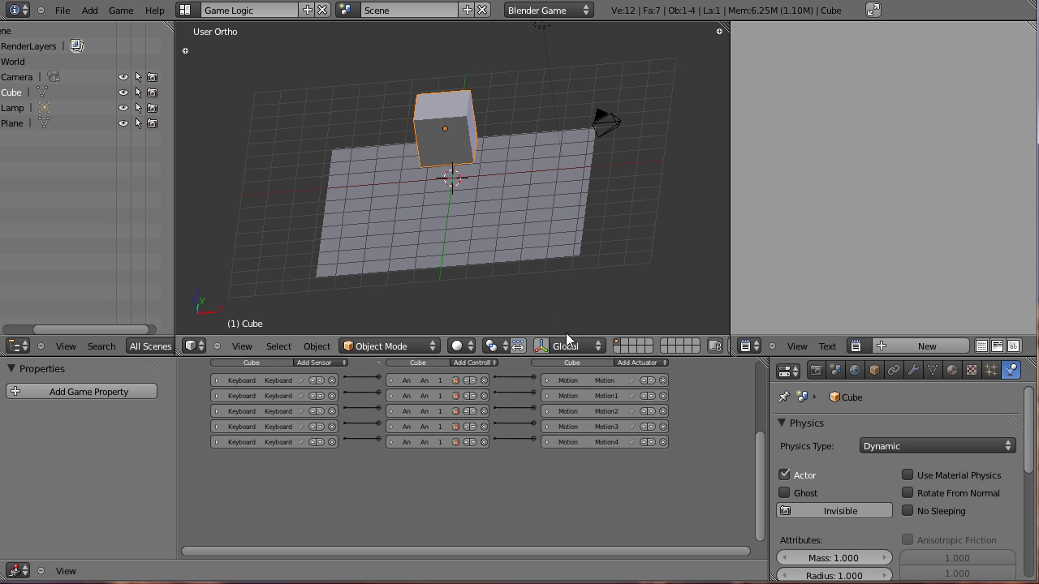
Back in the Default layout, run the game with P to watch the Dynamic cube, then exit with Esc.
click(185, 9)
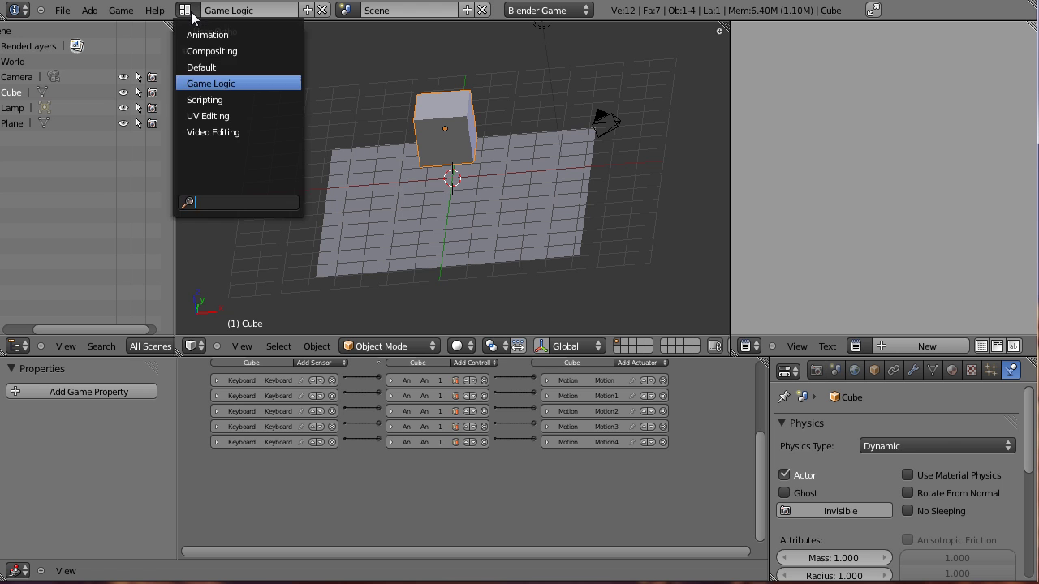
click(203, 68)
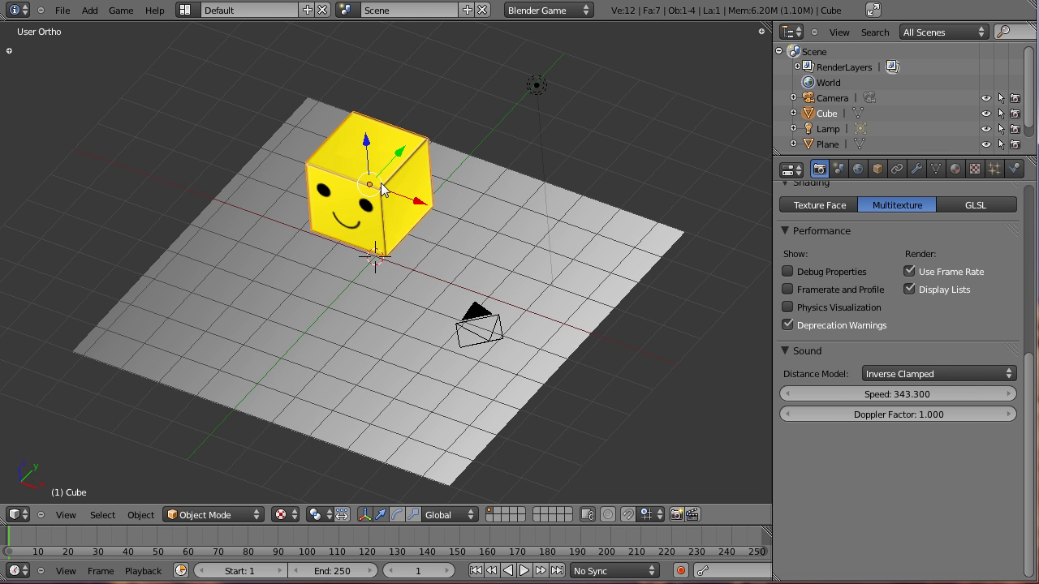
key(p)
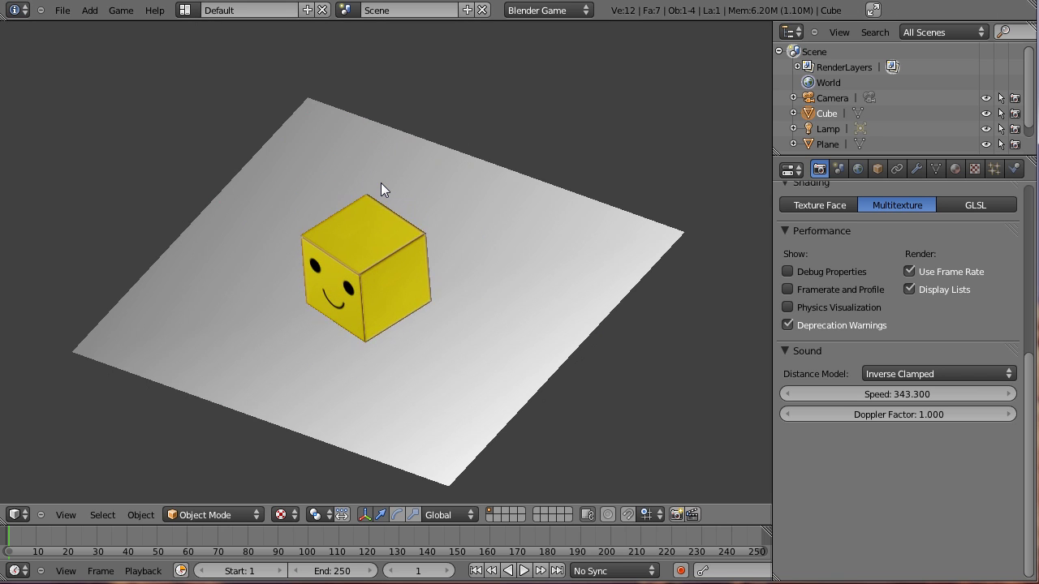
key(Escape)
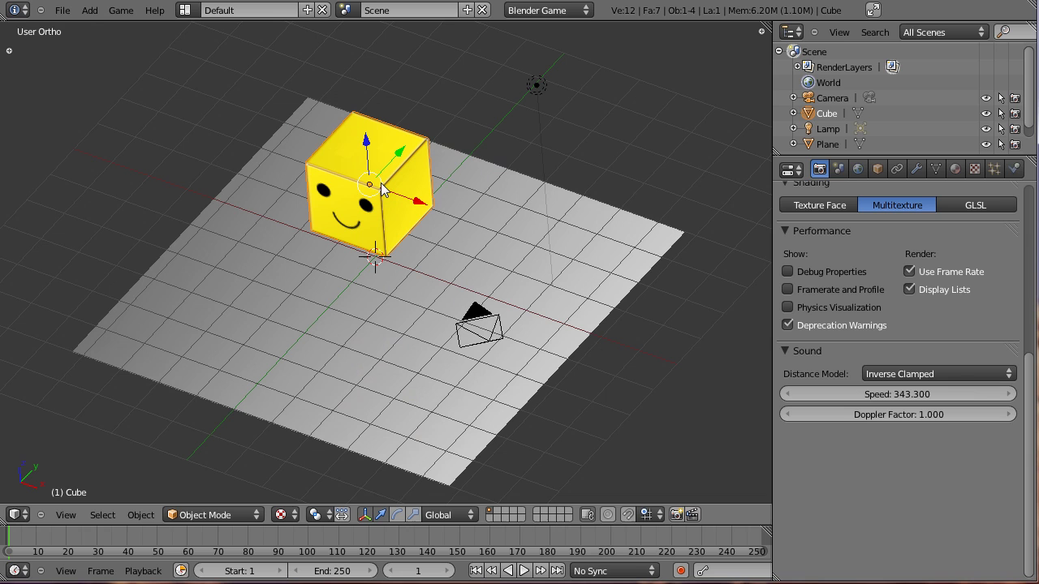